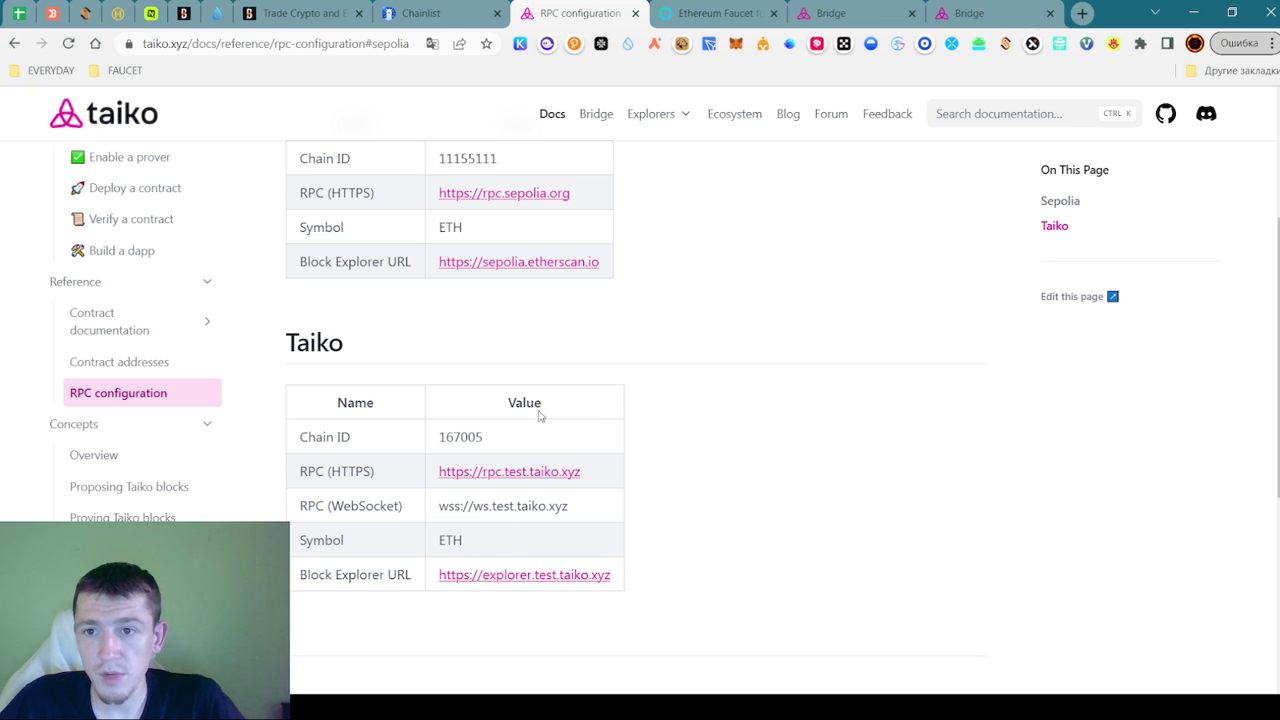
Switch to Telegram and copy the Bull test token's contract address from the Taiko testnet post
left_click_drag(320, 462, 486, 458)
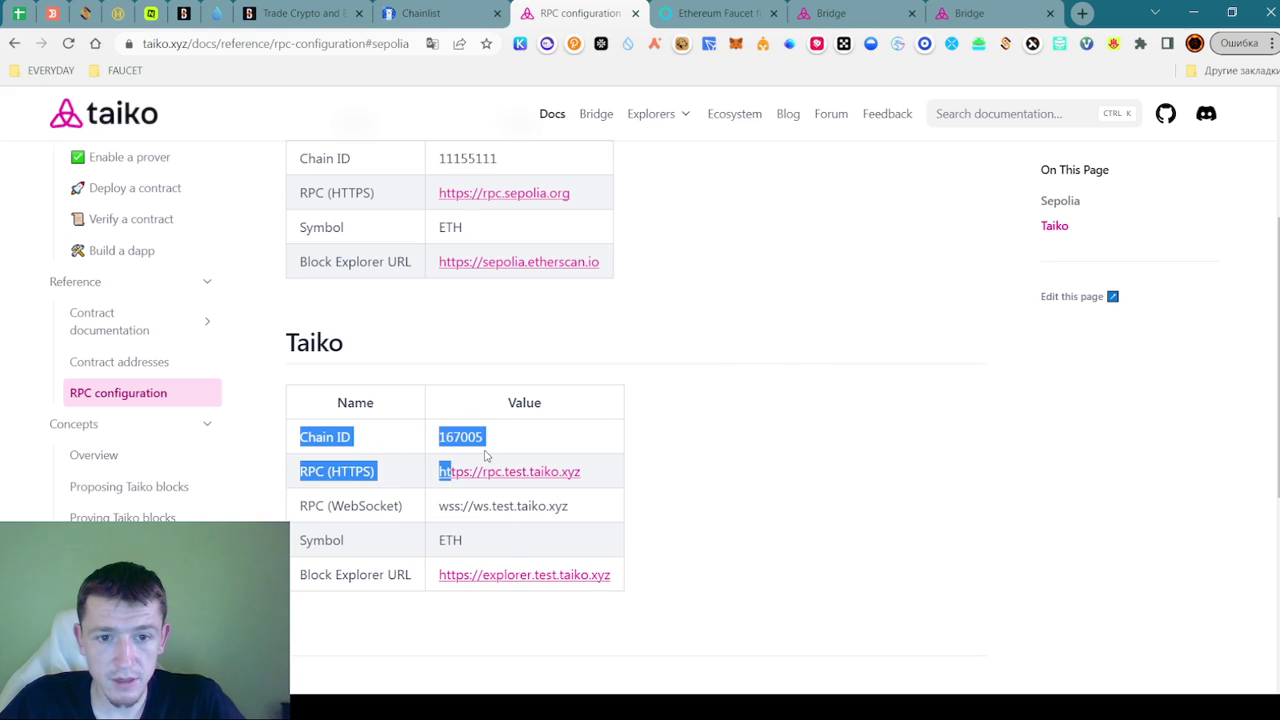
left_click(478, 462)
key("alt+Tab")
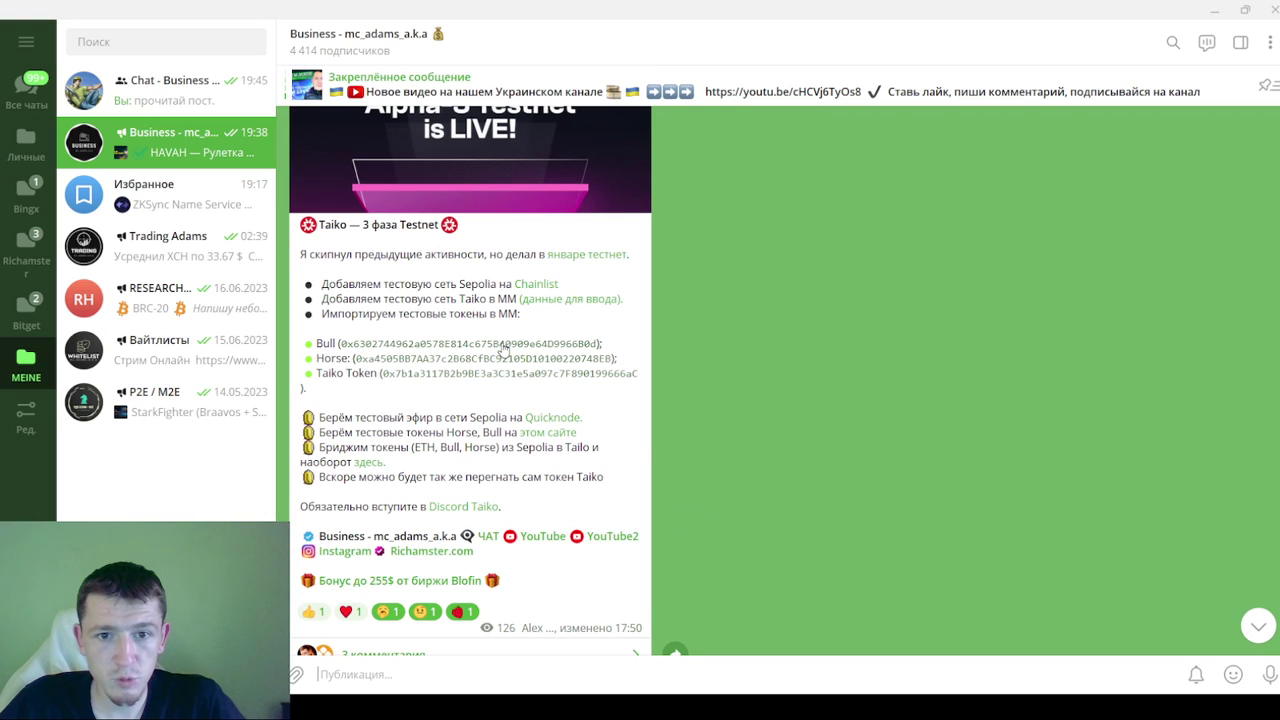
left_click(504, 345)
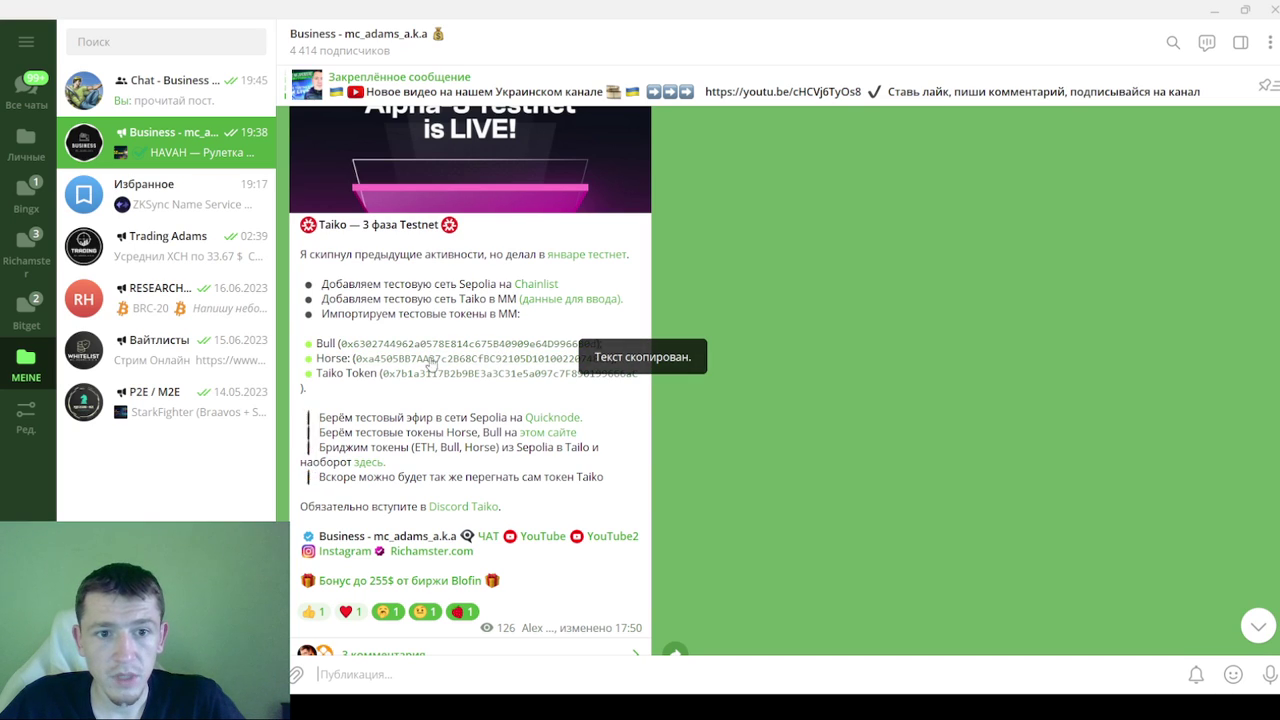
left_click(400, 378)
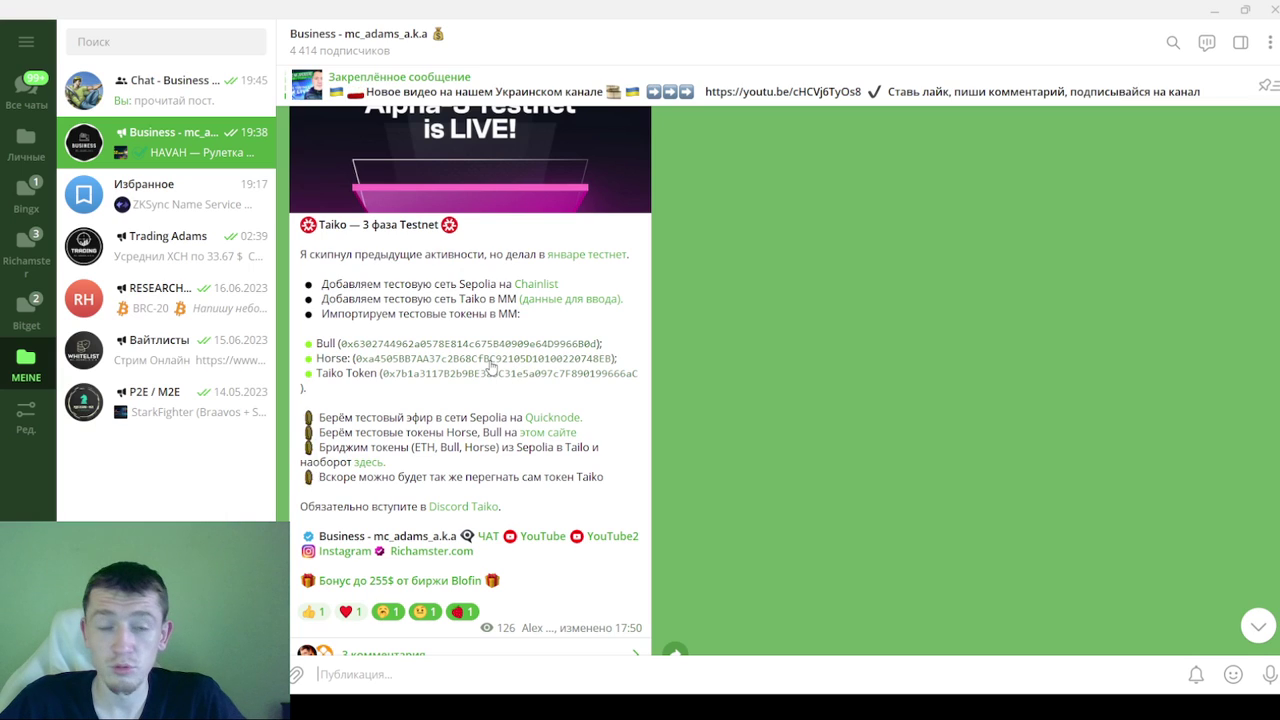
left_click(470, 345)
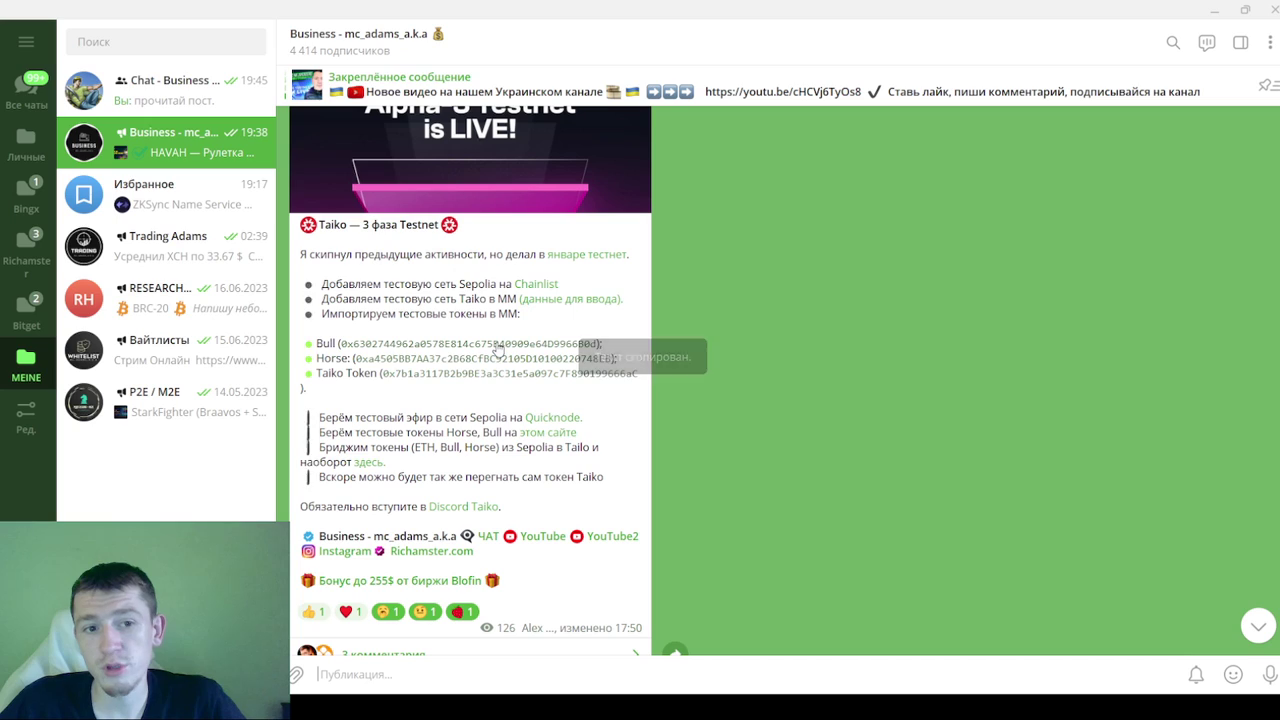
left_click(536, 346)
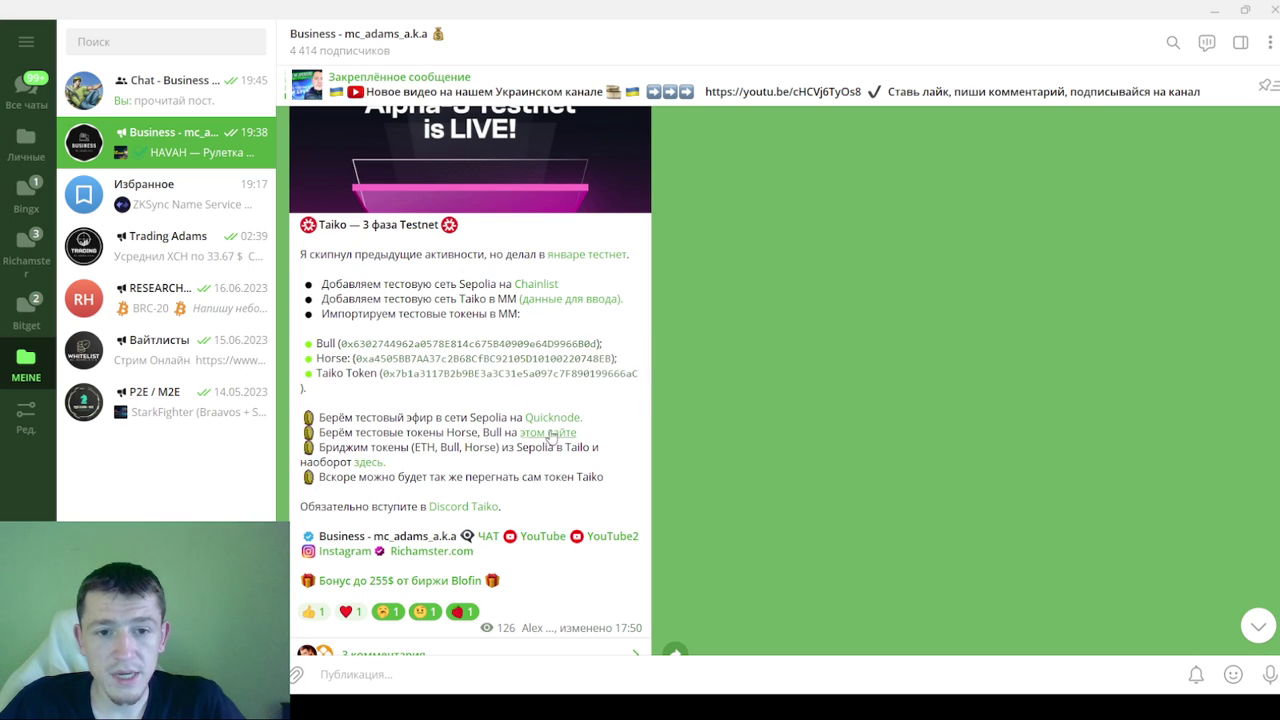
left_click(510, 344)
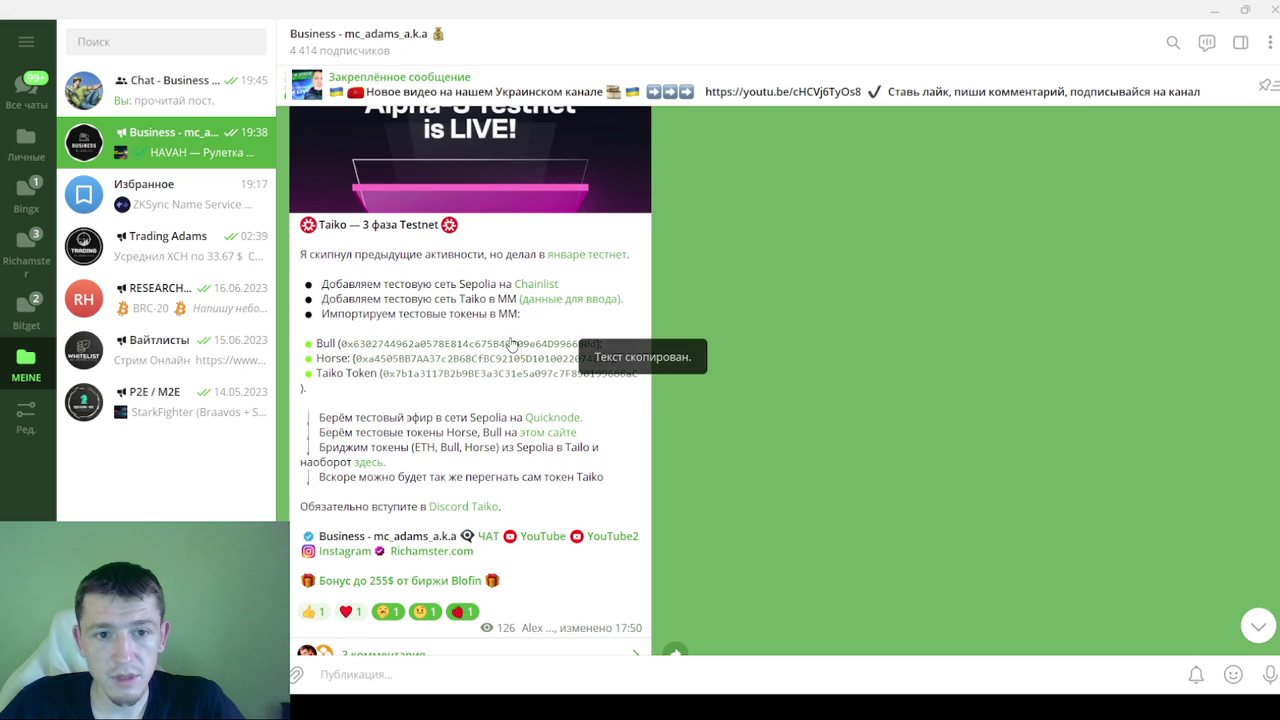
Open the Horse and Bull test token faucet linked in the Telegram post and bring its new page into view
left_click(548, 435)
left_click(652, 402)
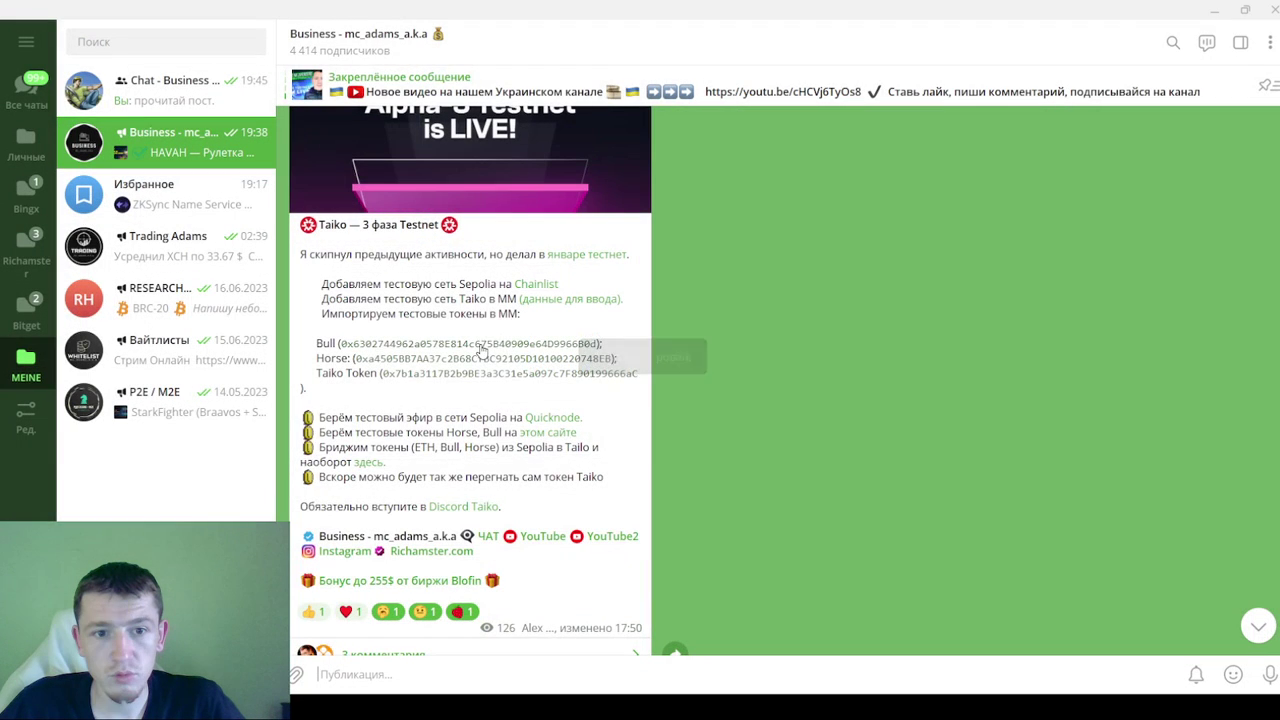
left_click(531, 437)
left_click(722, 400)
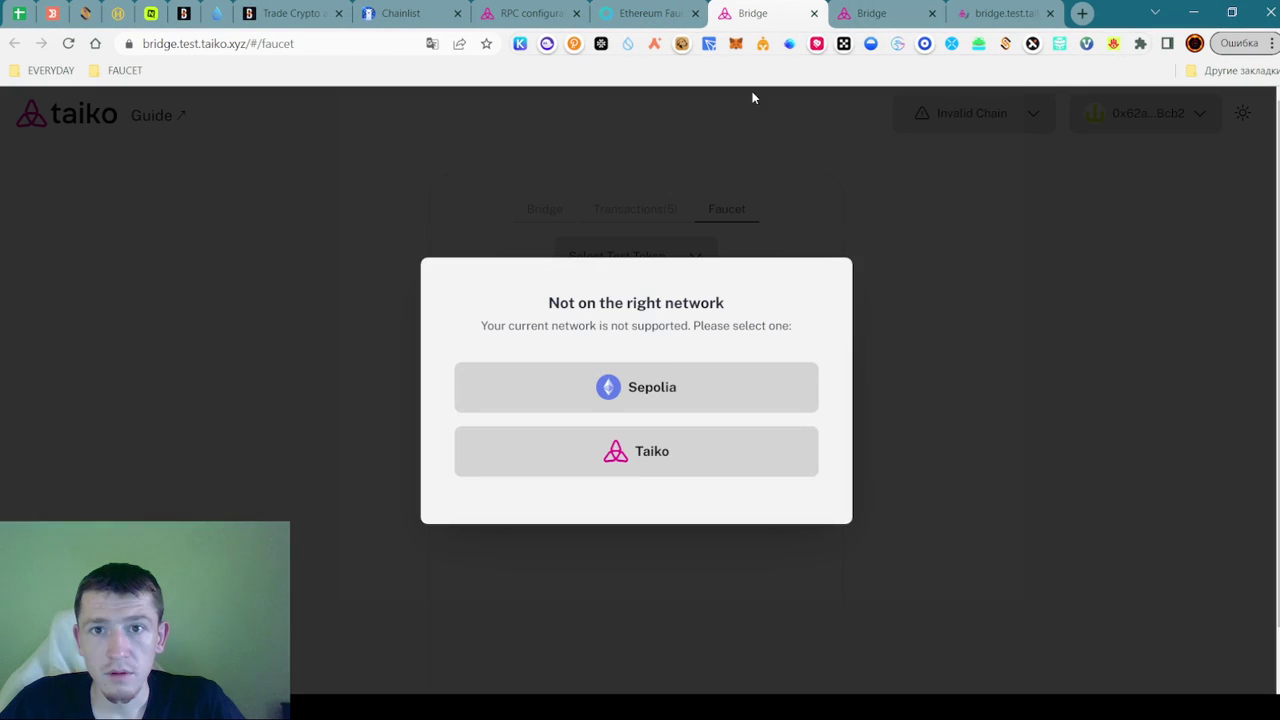
left_click(668, 8)
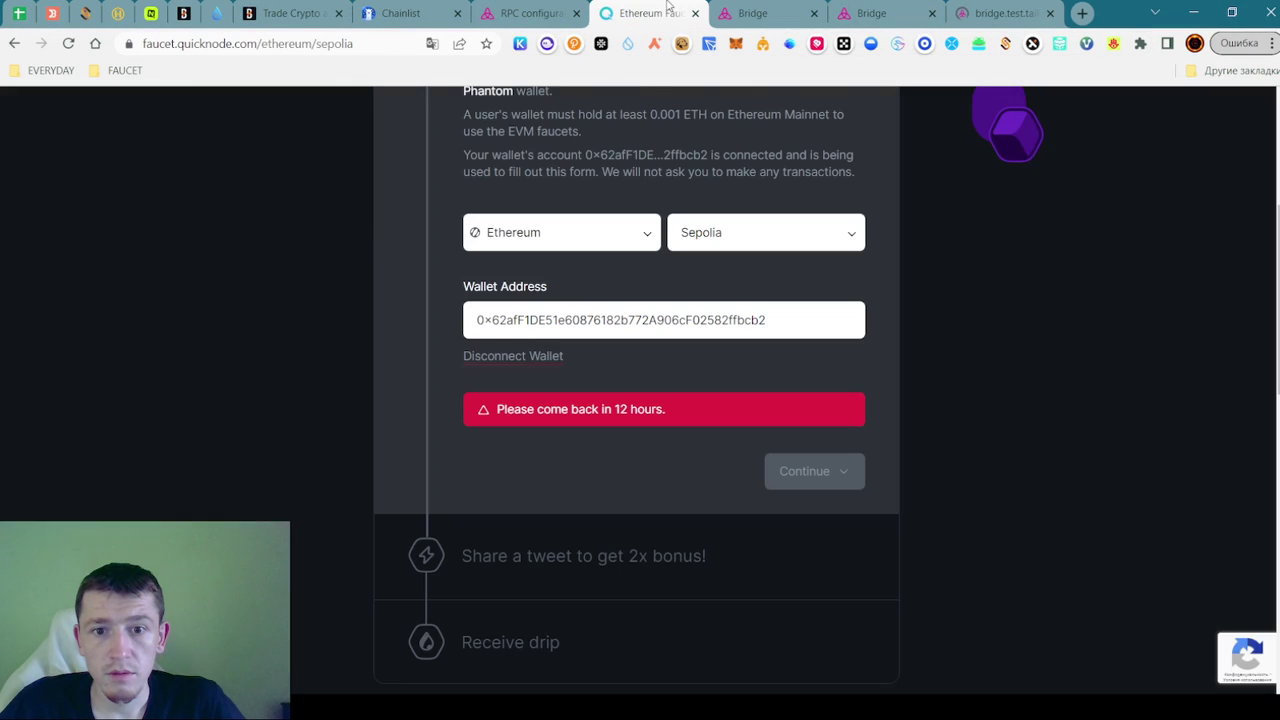
left_click(990, 8)
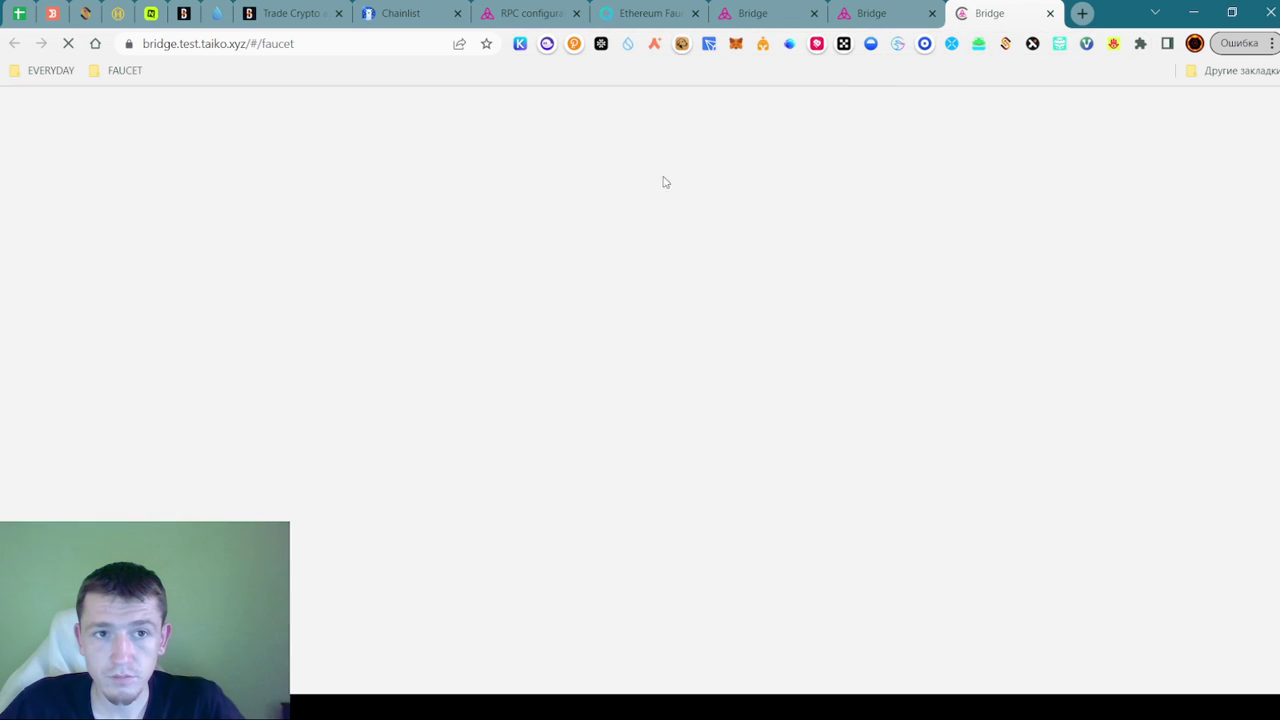
Close the Ethereum faucet, RPC configuration and Chainlist pages
left_click(695, 13)
left_click(576, 13)
left_click(457, 13)
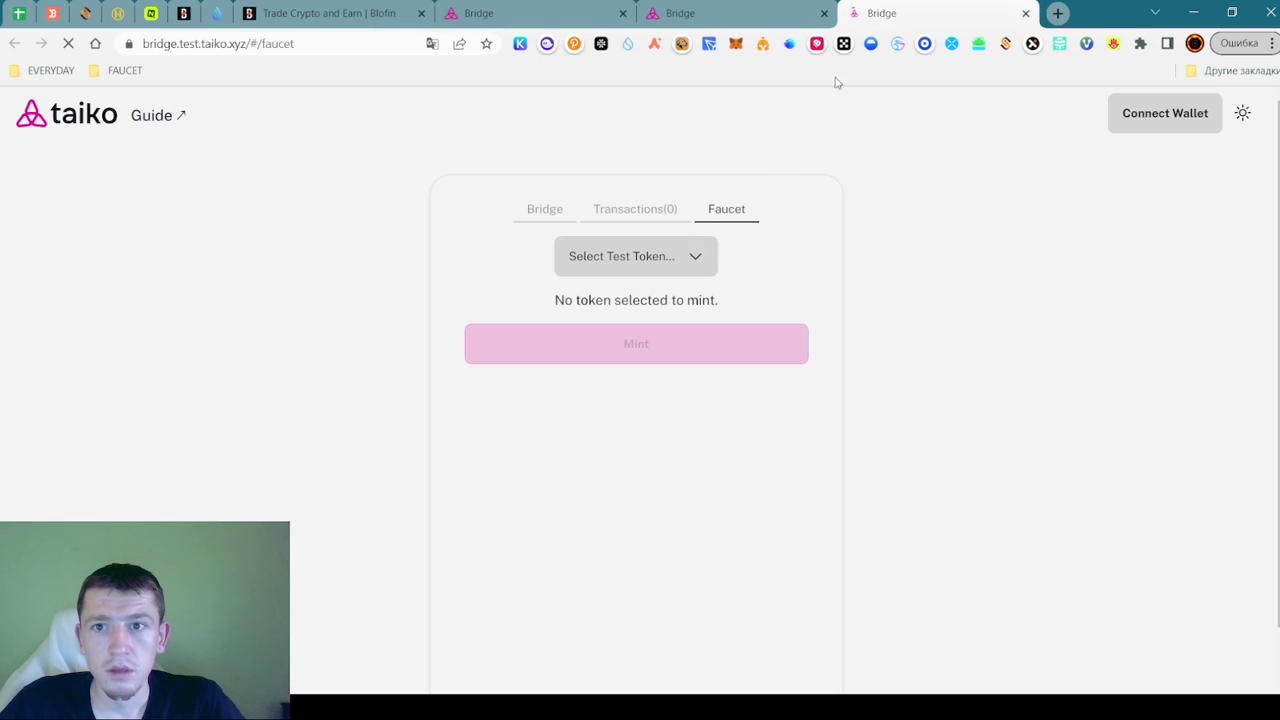
Choose Bull Token in the faucet and request a switch of the wallet to the Taiko network
left_click(665, 258)
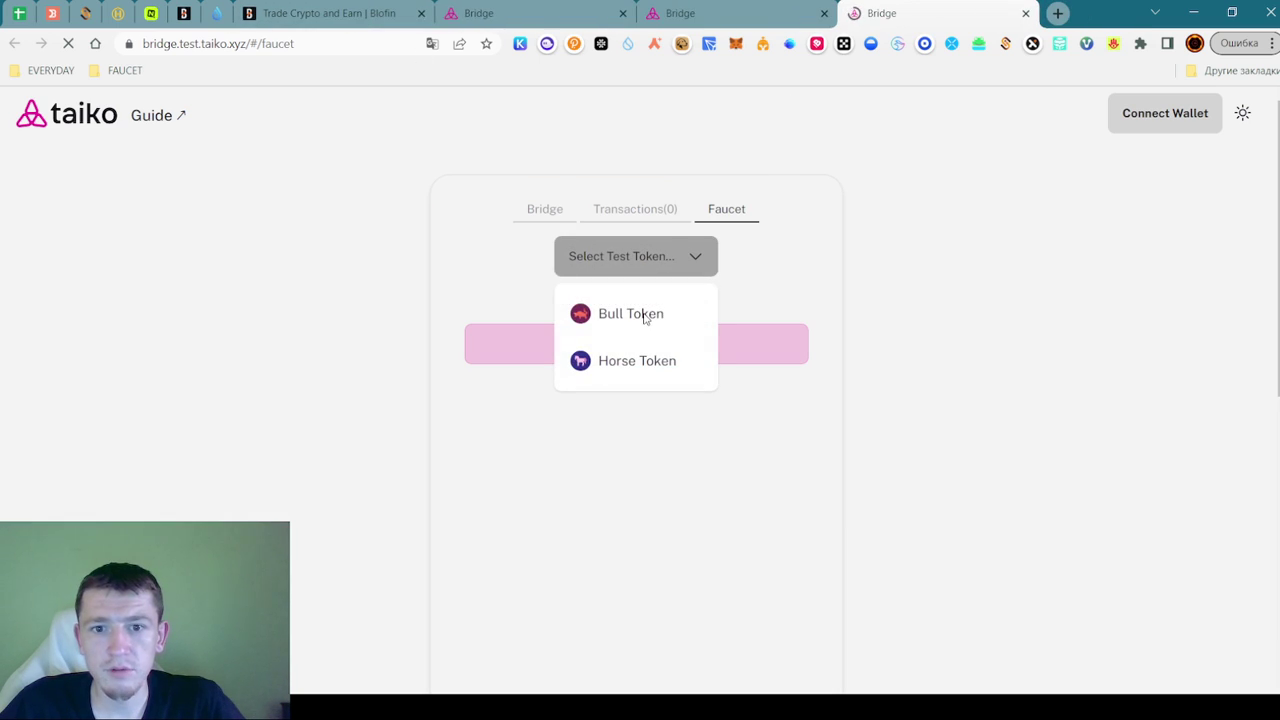
left_click(644, 316)
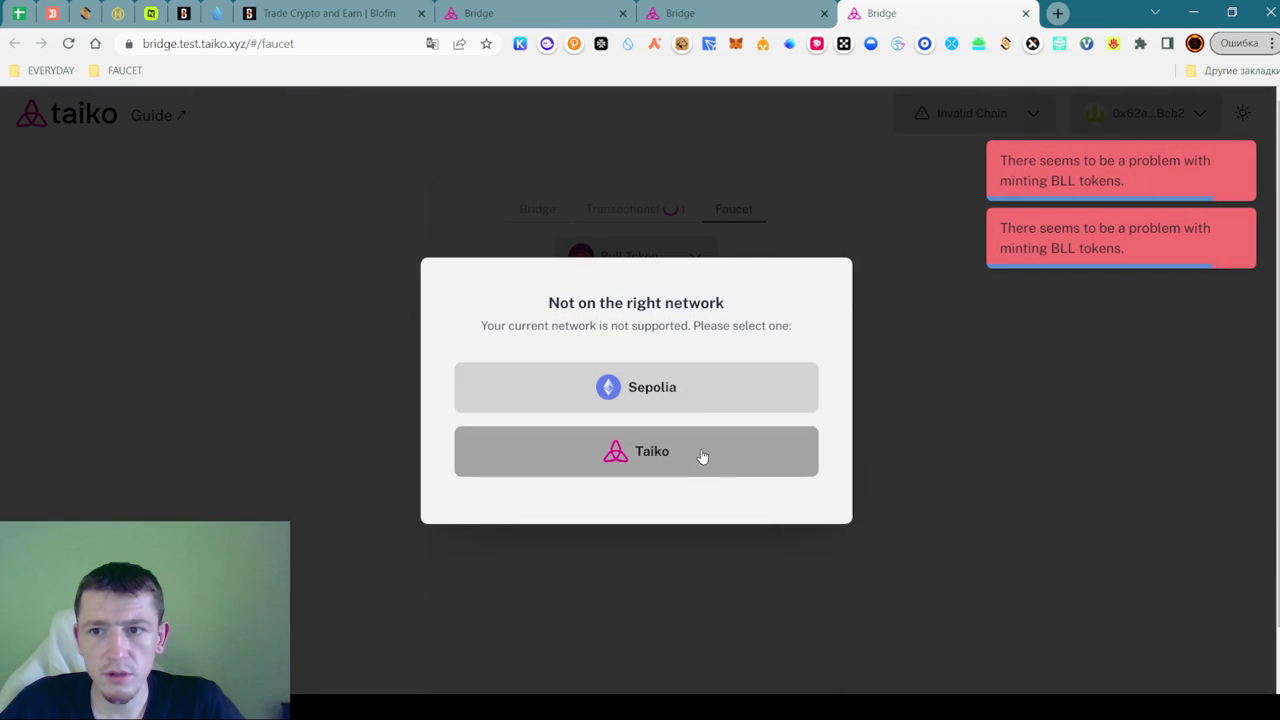
left_click(703, 457)
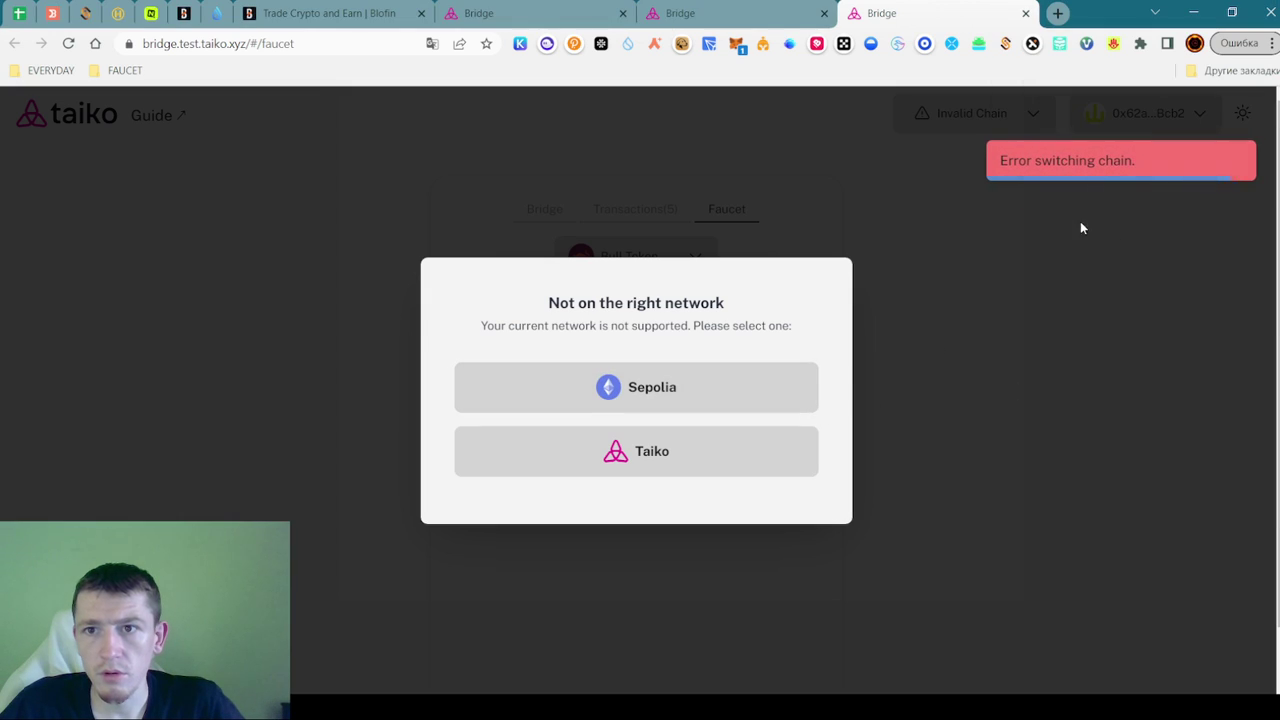
left_click(786, 371)
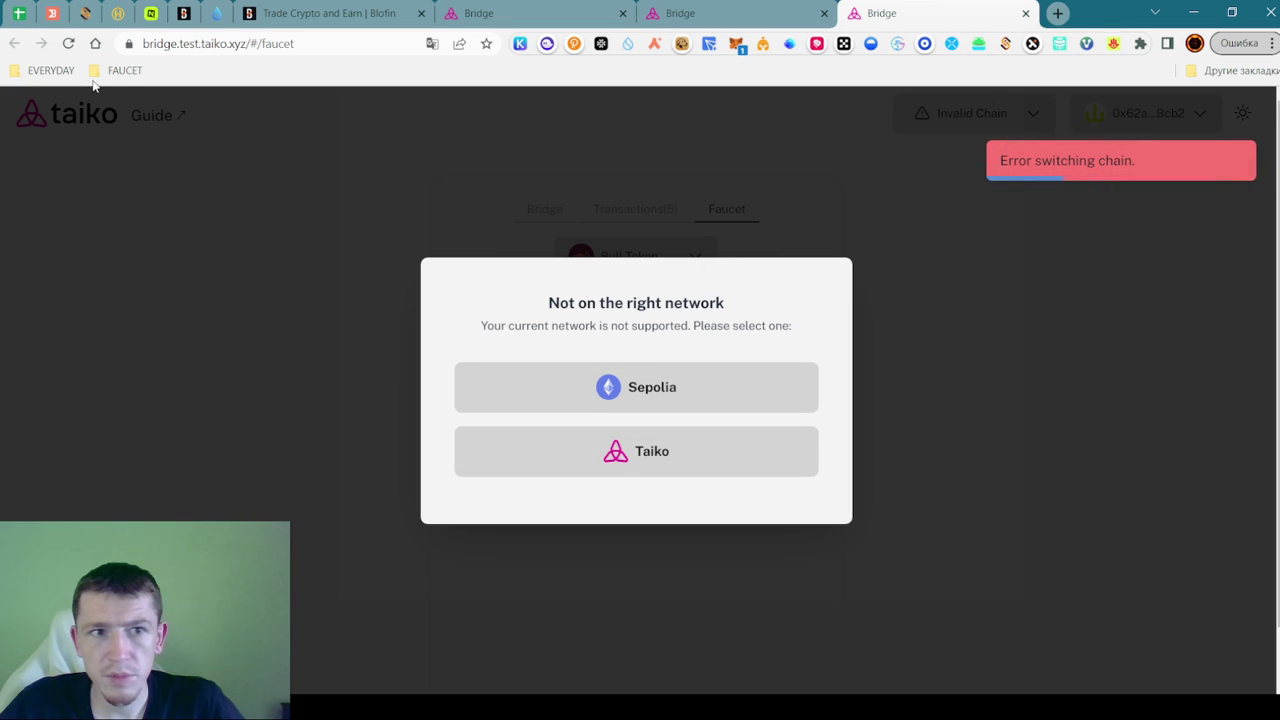
Reload the faucet page and approve the pending switch to the Taiko network in MetaMask
left_click(68, 43)
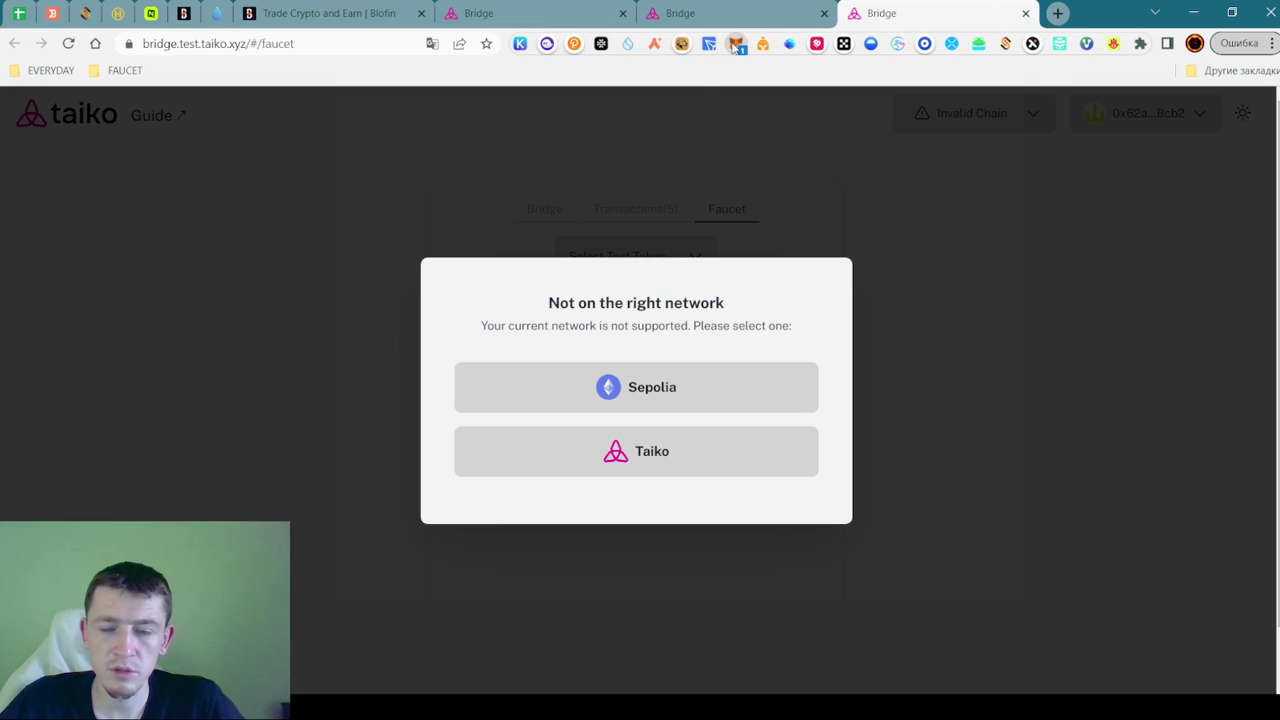
left_click(736, 46)
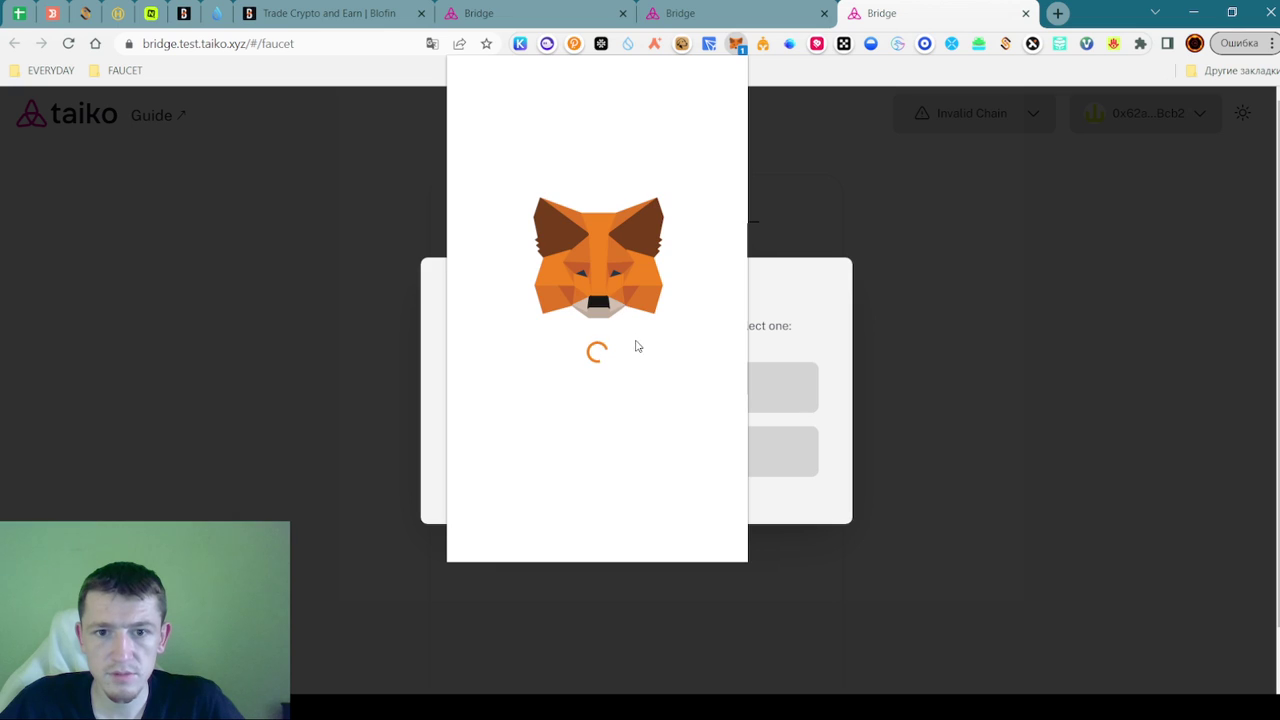
left_click(693, 532)
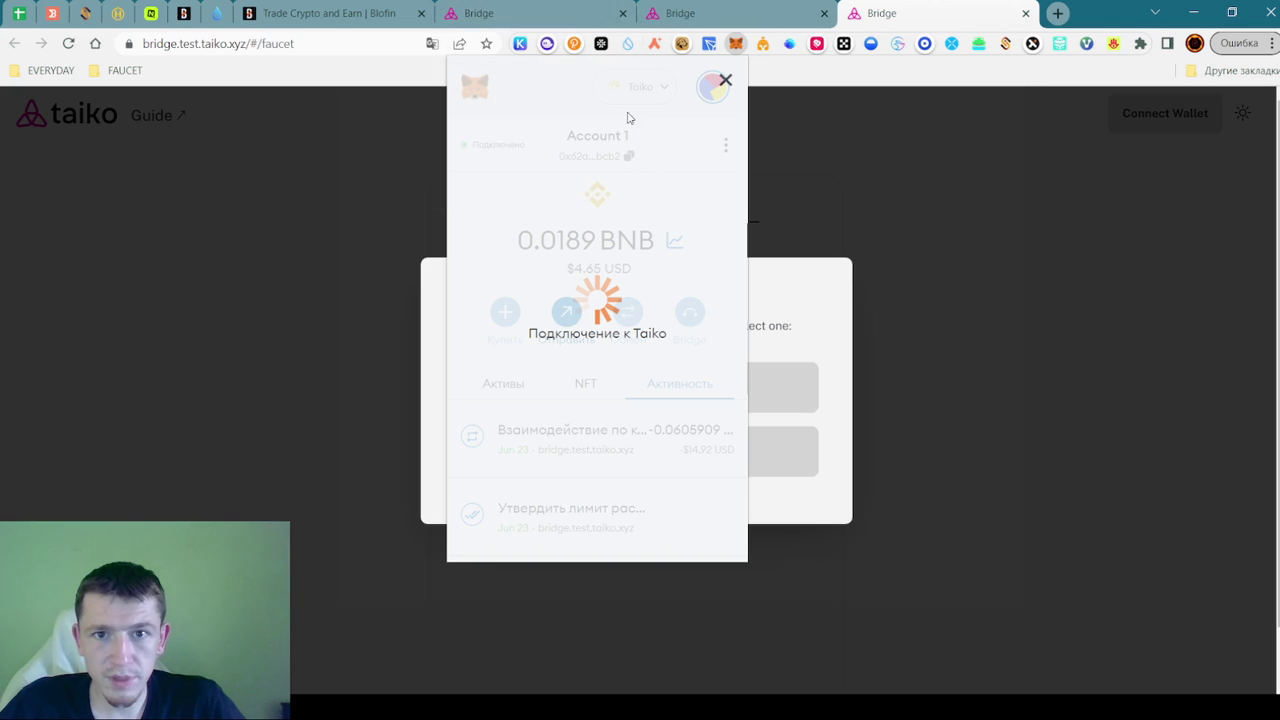
left_click(725, 80)
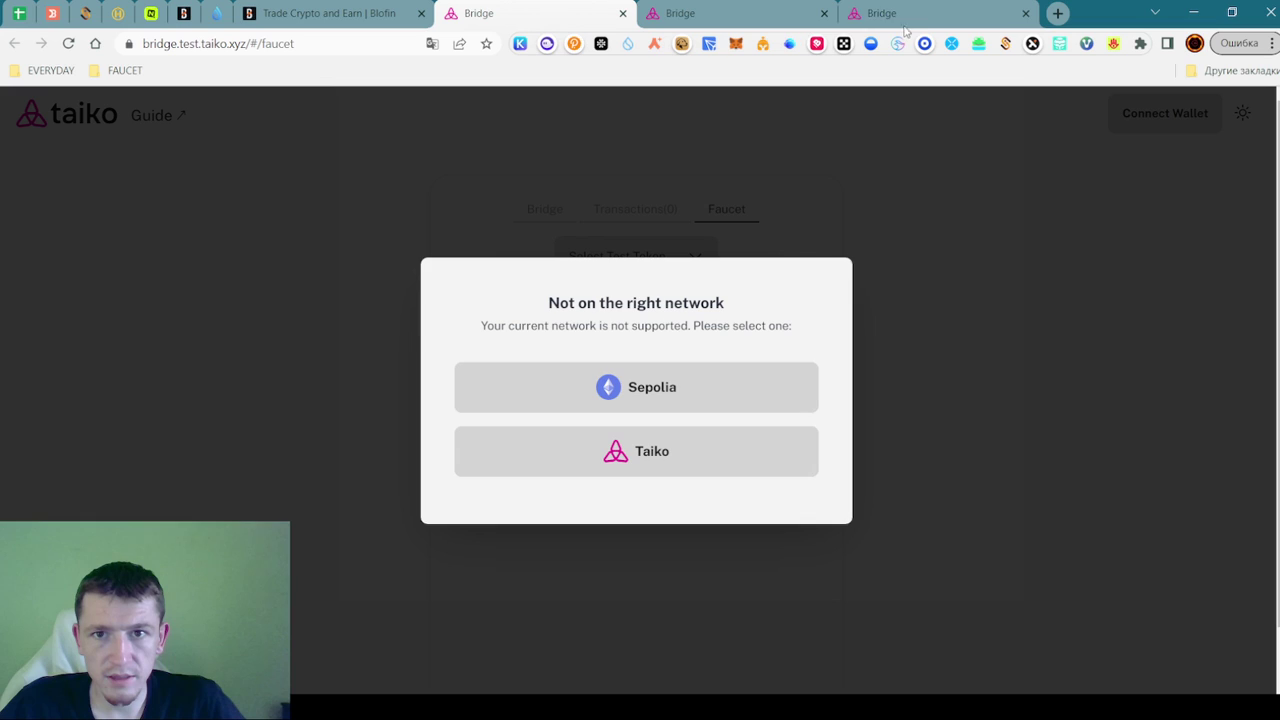
Look over the open bridge pages and check the MetaMask account's balance and activity on the Taiko network
left_click(694, 12)
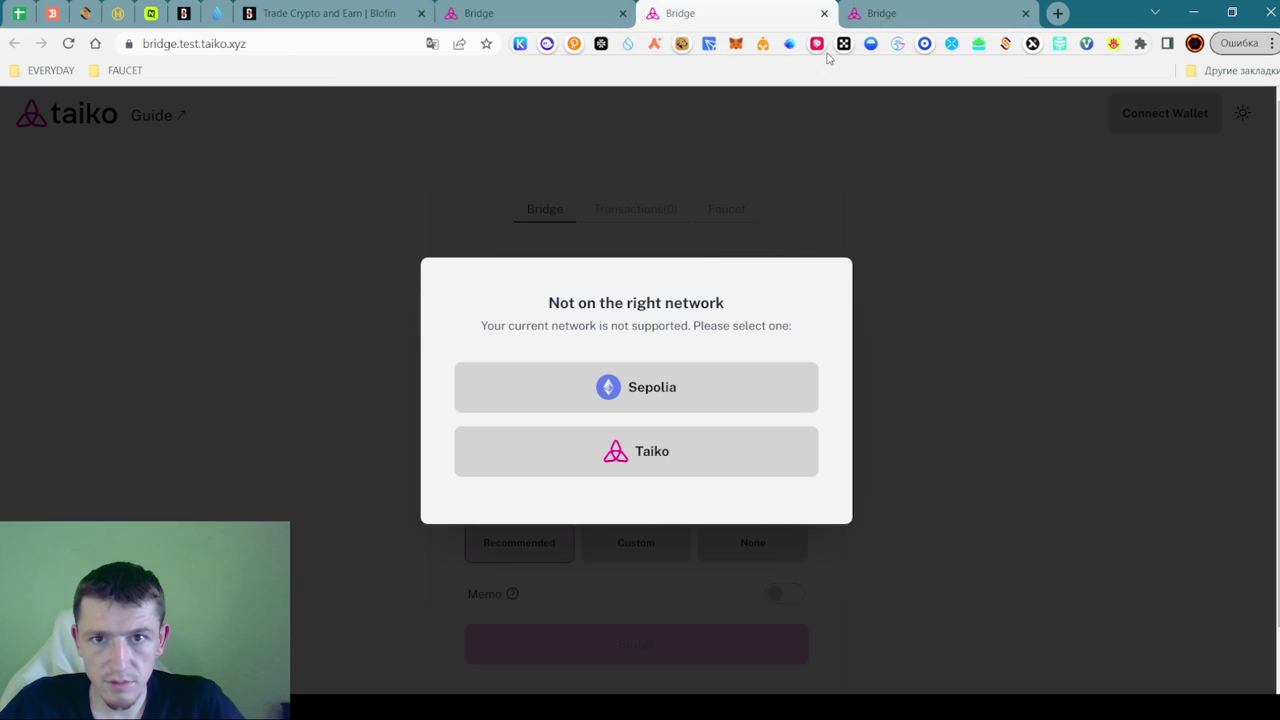
left_click(877, 20)
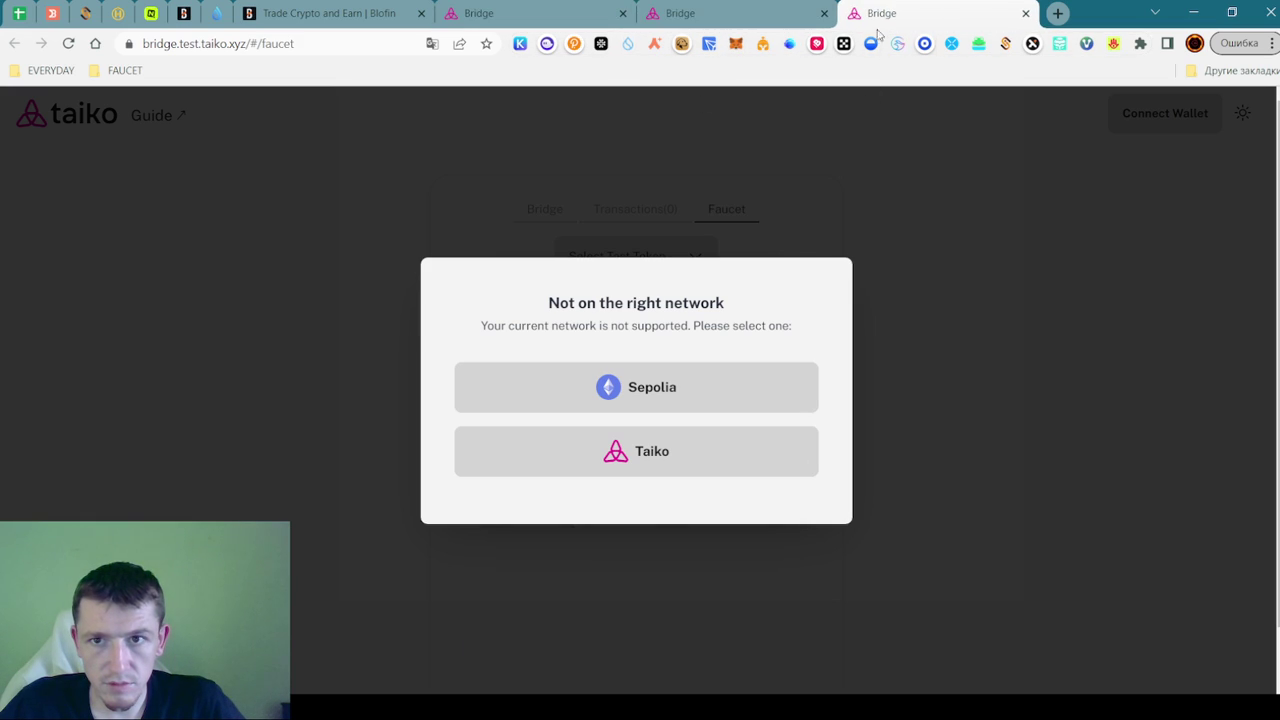
left_click(735, 50)
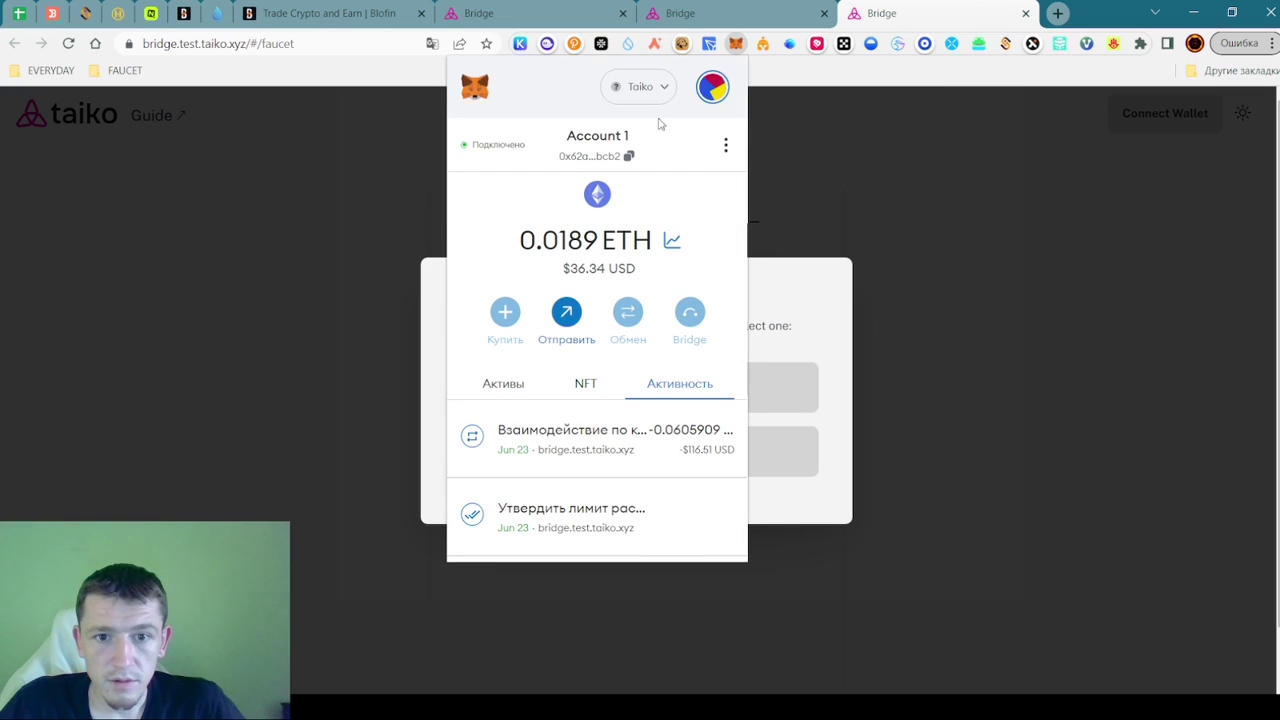
scroll(706, 363, "down", 1)
left_click(608, 385)
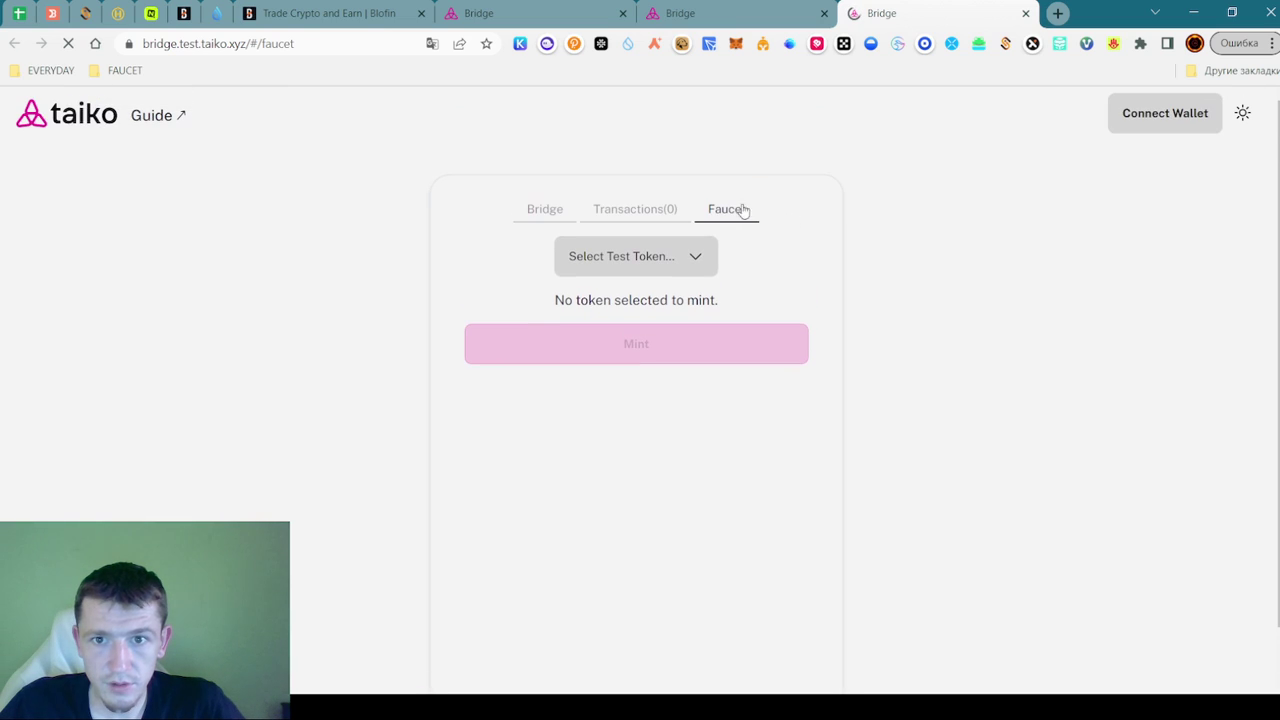
Connect the MetaMask wallet to the Taiko site and display its bridge transactions
left_click(1151, 121)
left_click(625, 352)
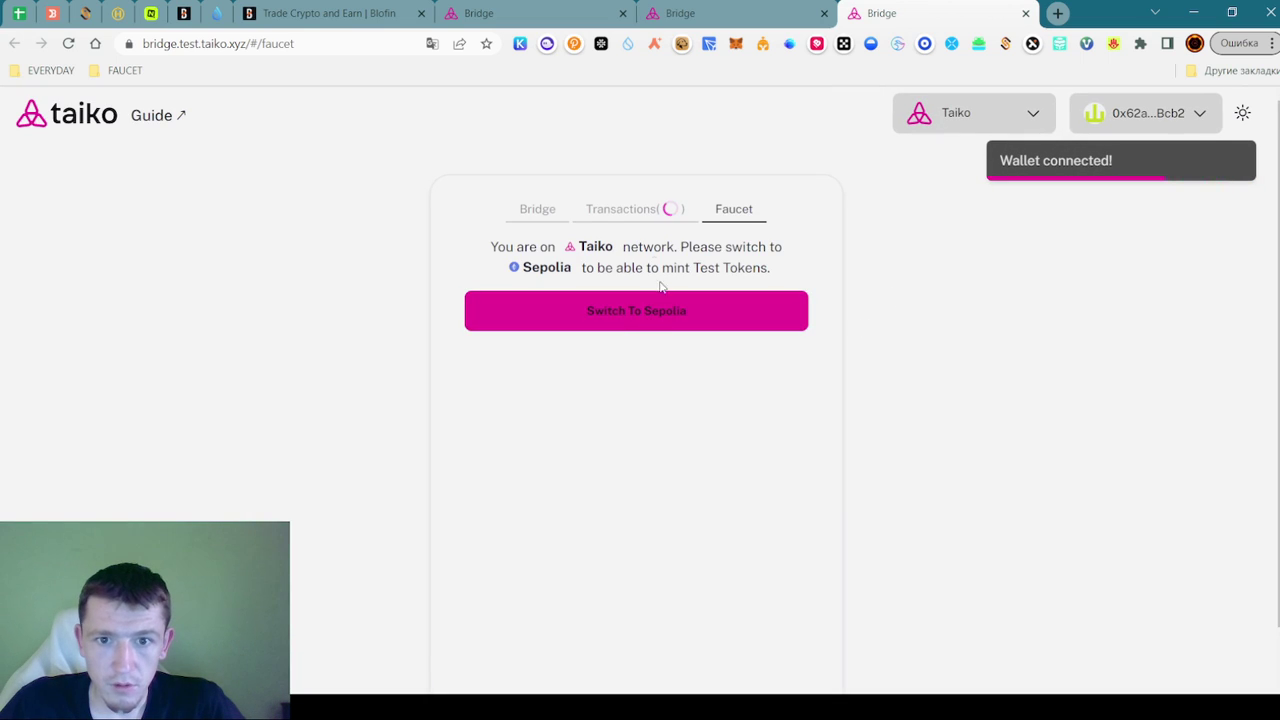
left_click(652, 216)
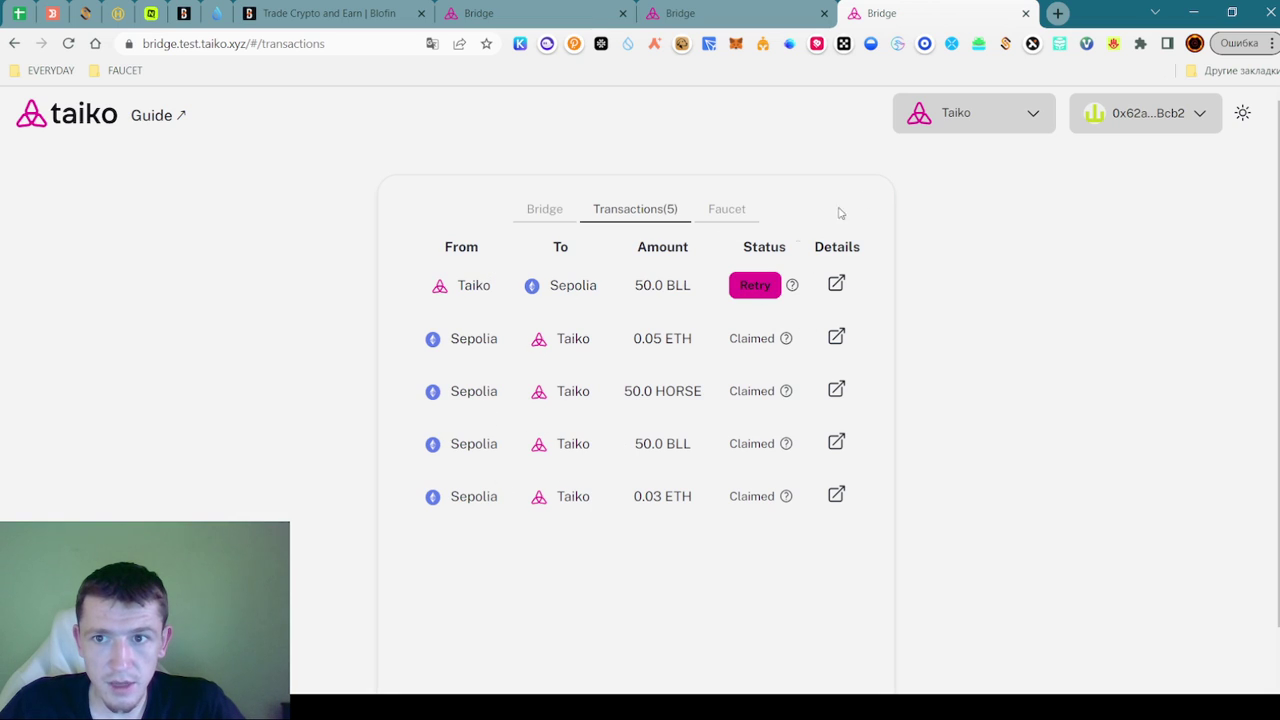
Switch the site's network from Taiko to Sepolia and approve the change in MetaMask
left_click(960, 125)
left_click(971, 177)
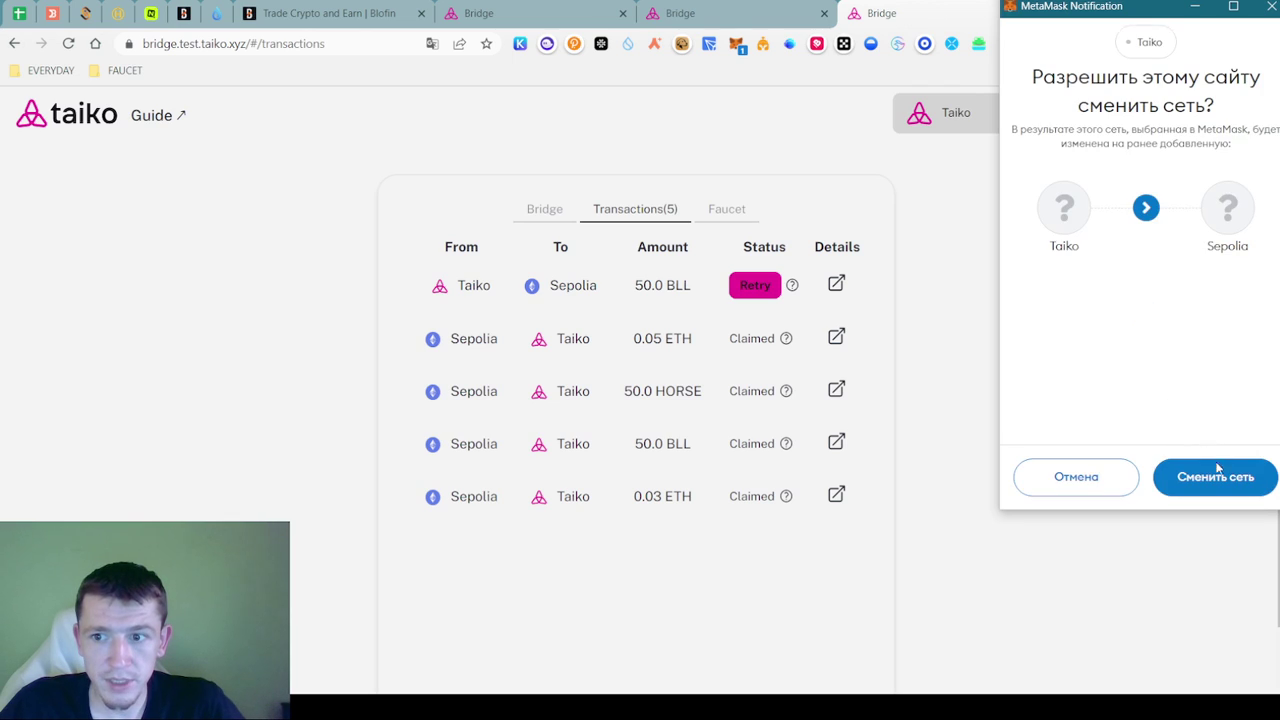
left_click(968, 377)
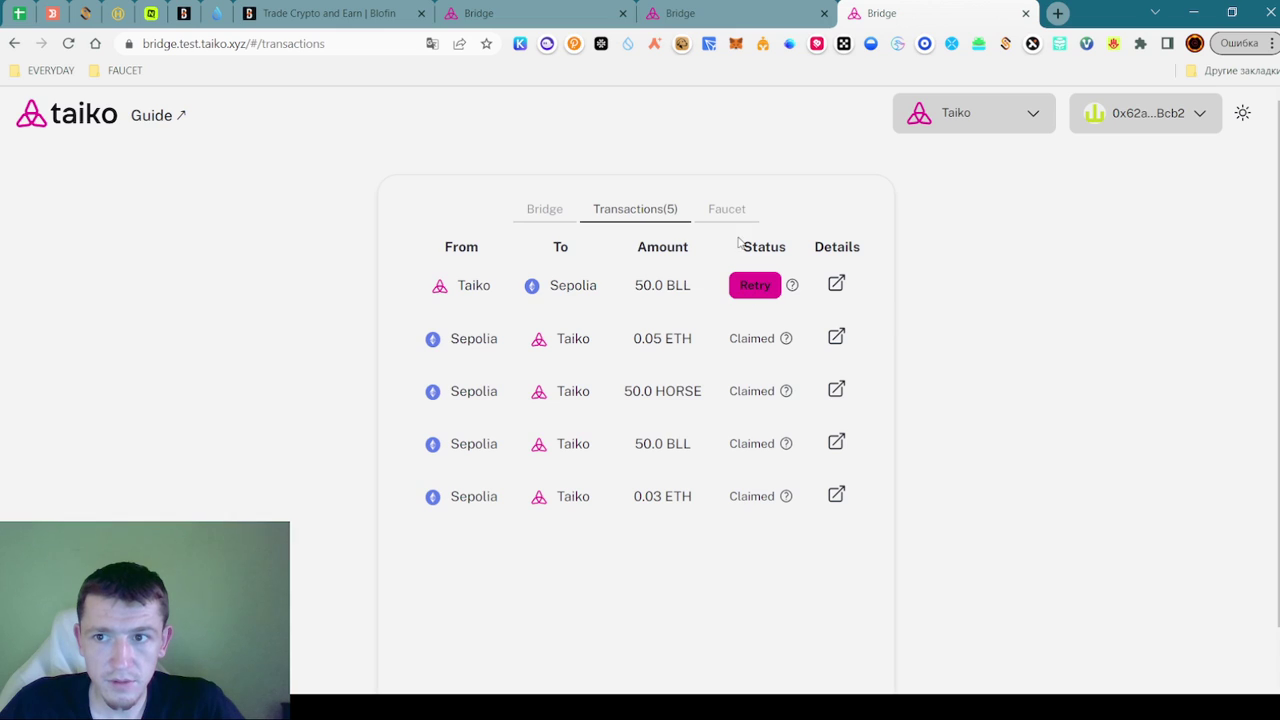
Open the Taiko bridge site linked in the Telegram post and select Bull Token in its faucet
key("alt+Tab")
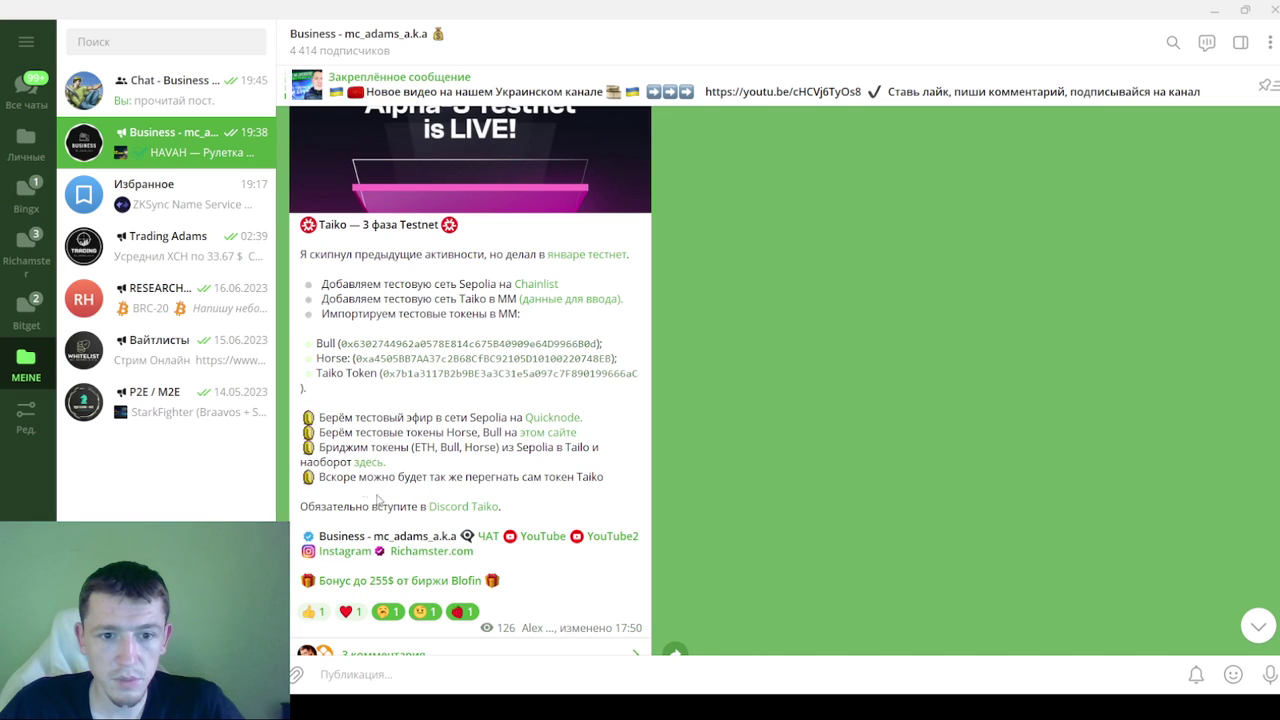
left_click(370, 463)
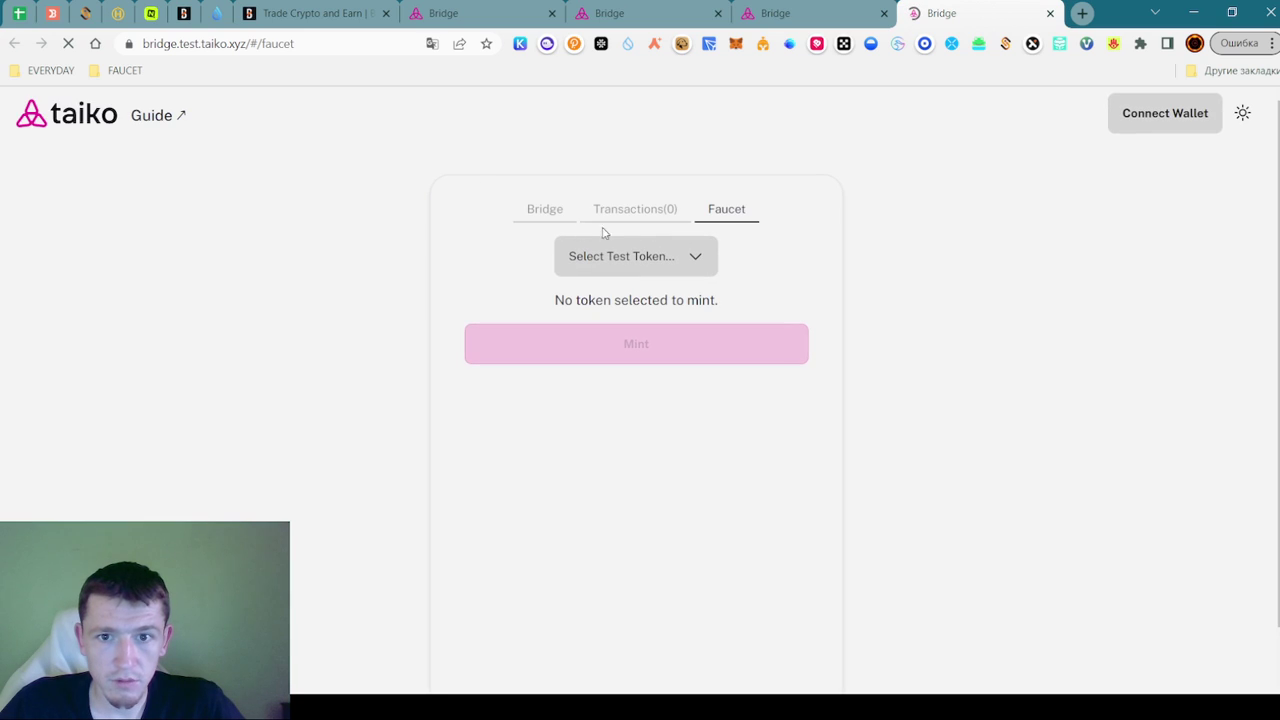
left_click(682, 264)
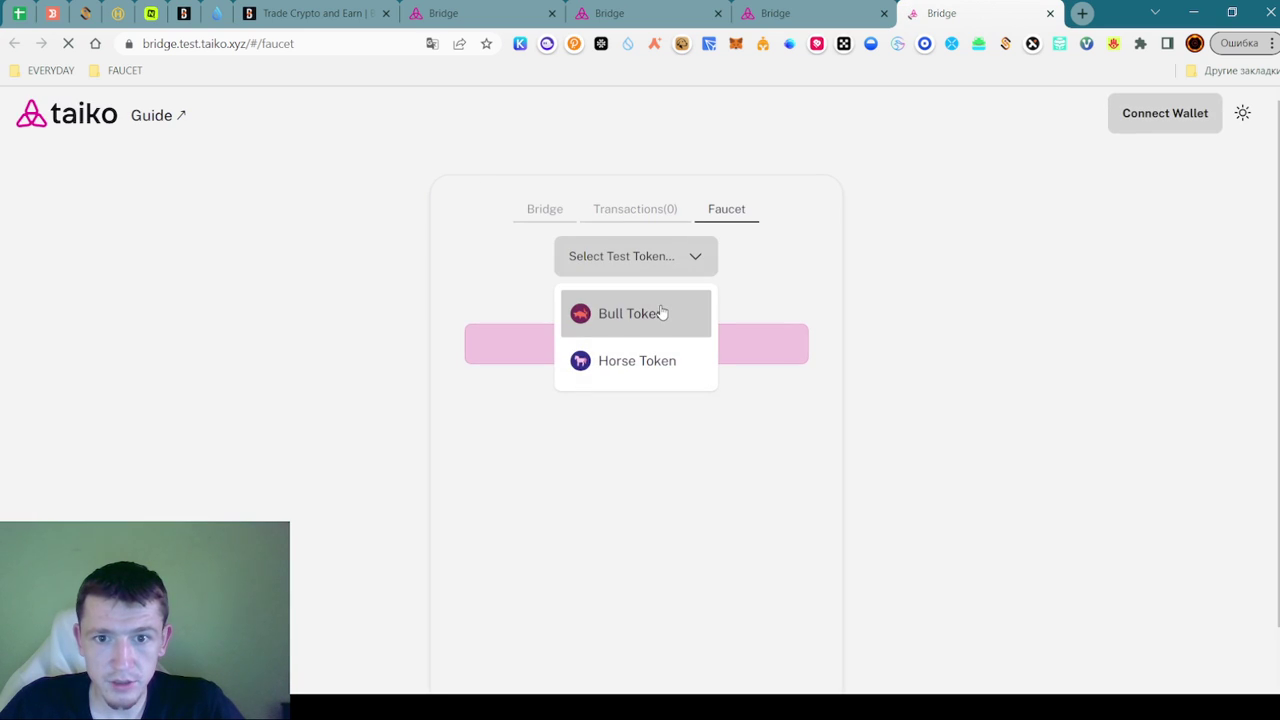
left_click(680, 330)
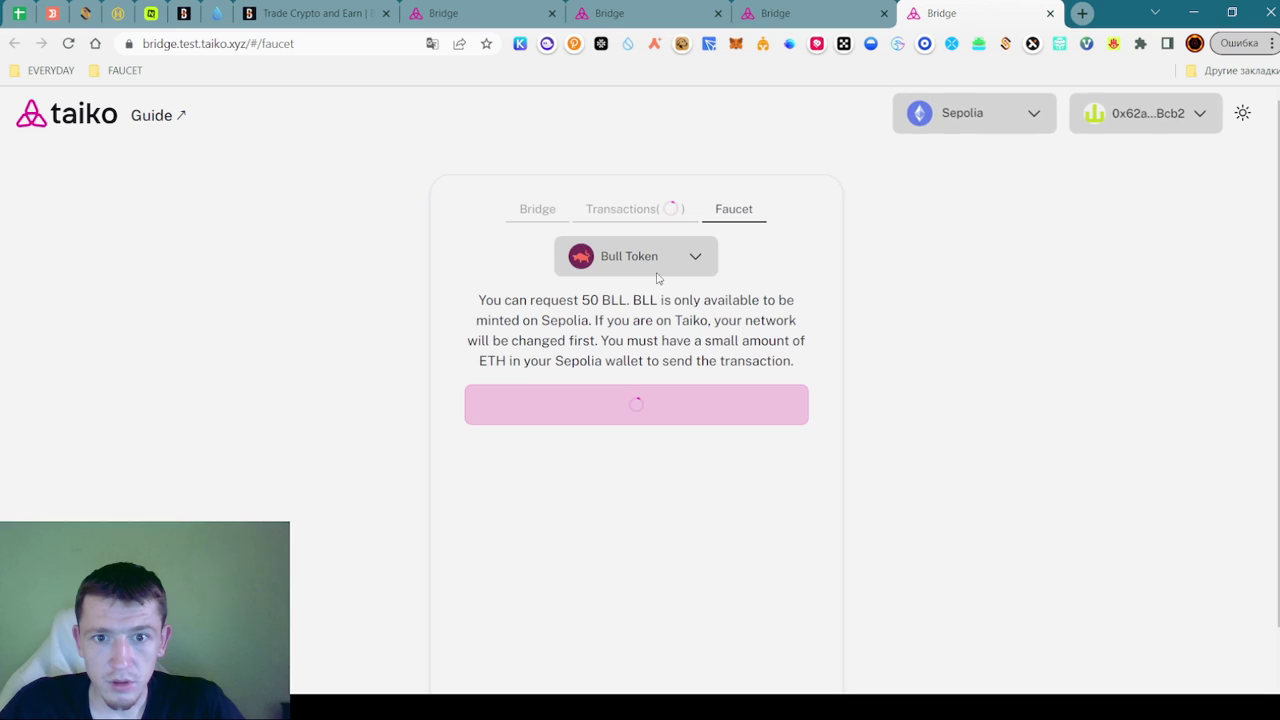
Select Horse Token in the faucet and open the form for bridging from Sepolia to Taiko
left_click(657, 261)
left_click(650, 358)
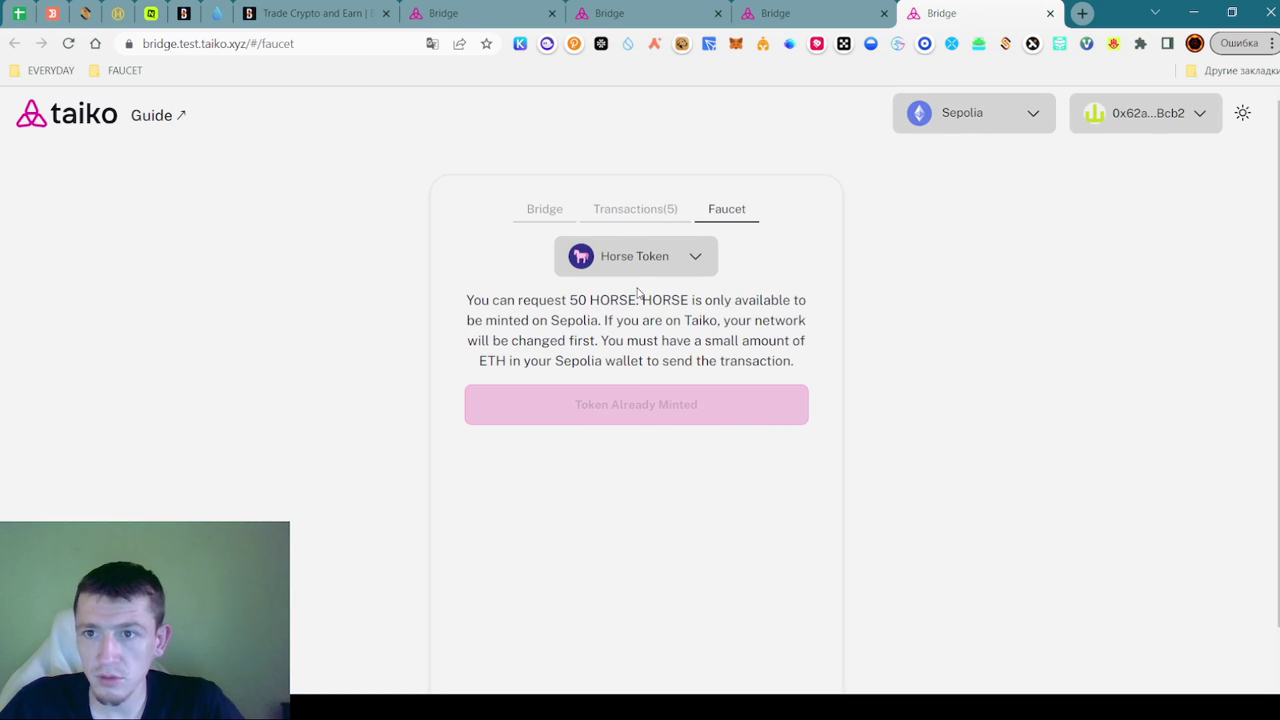
left_click(658, 262)
left_click(650, 258)
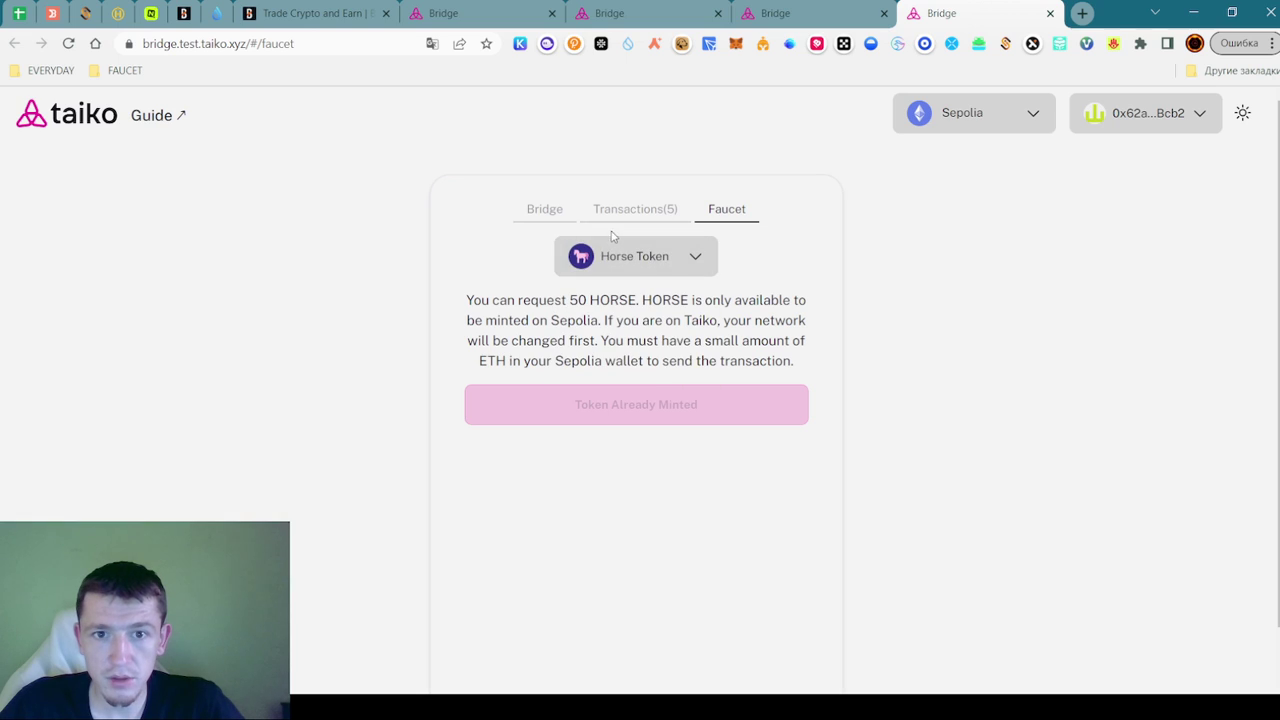
left_click(555, 212)
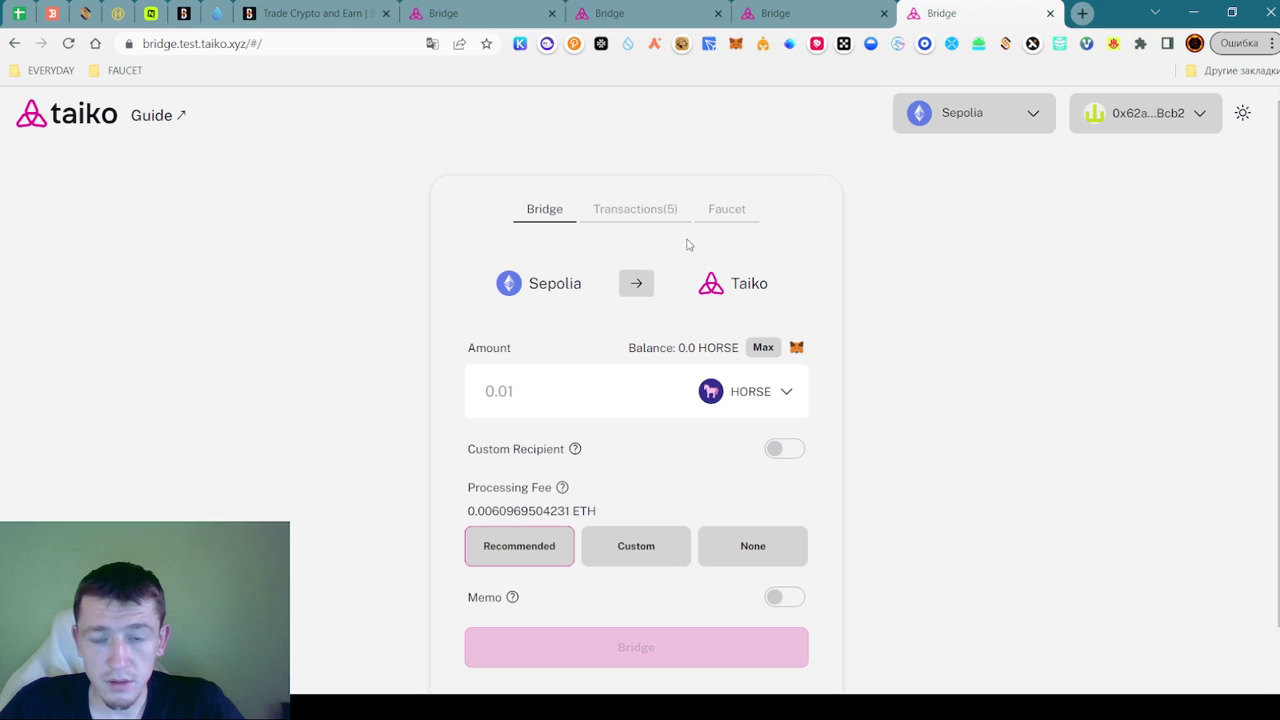
Check the BLL and HORSE balances on Sepolia by switching the token selected in the bridge form
left_click(752, 386)
left_click(748, 491)
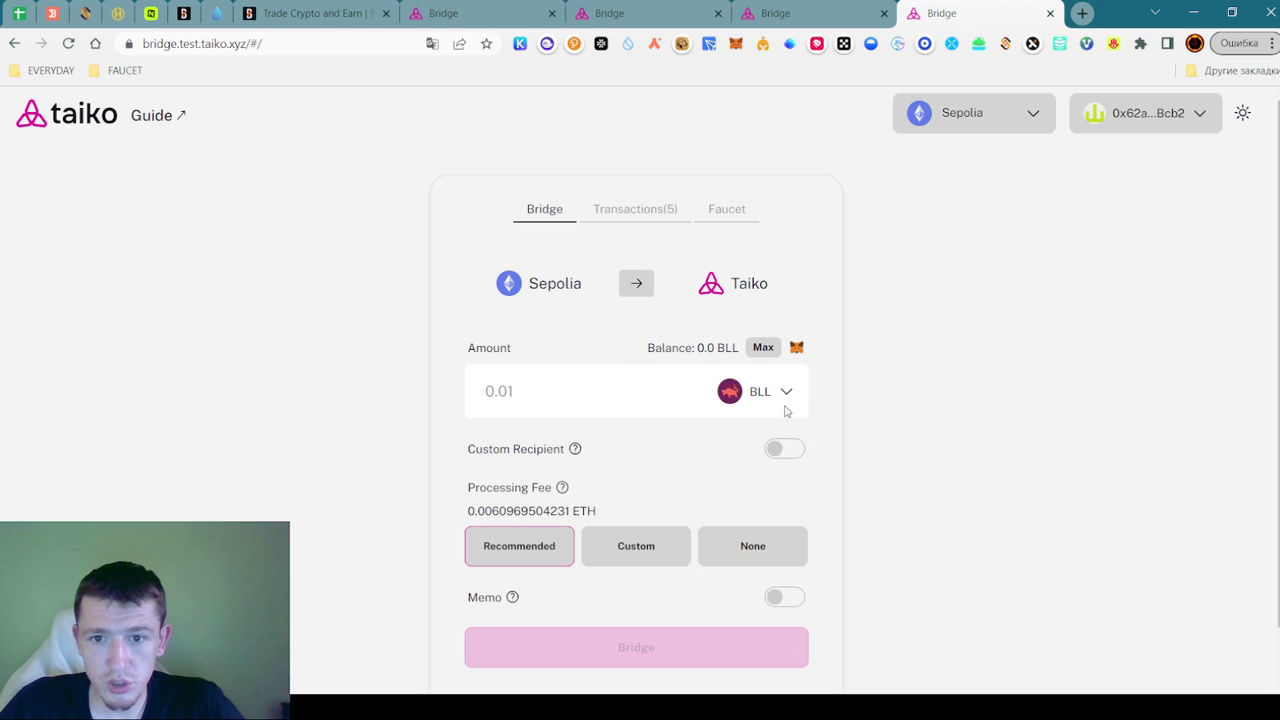
left_click(781, 393)
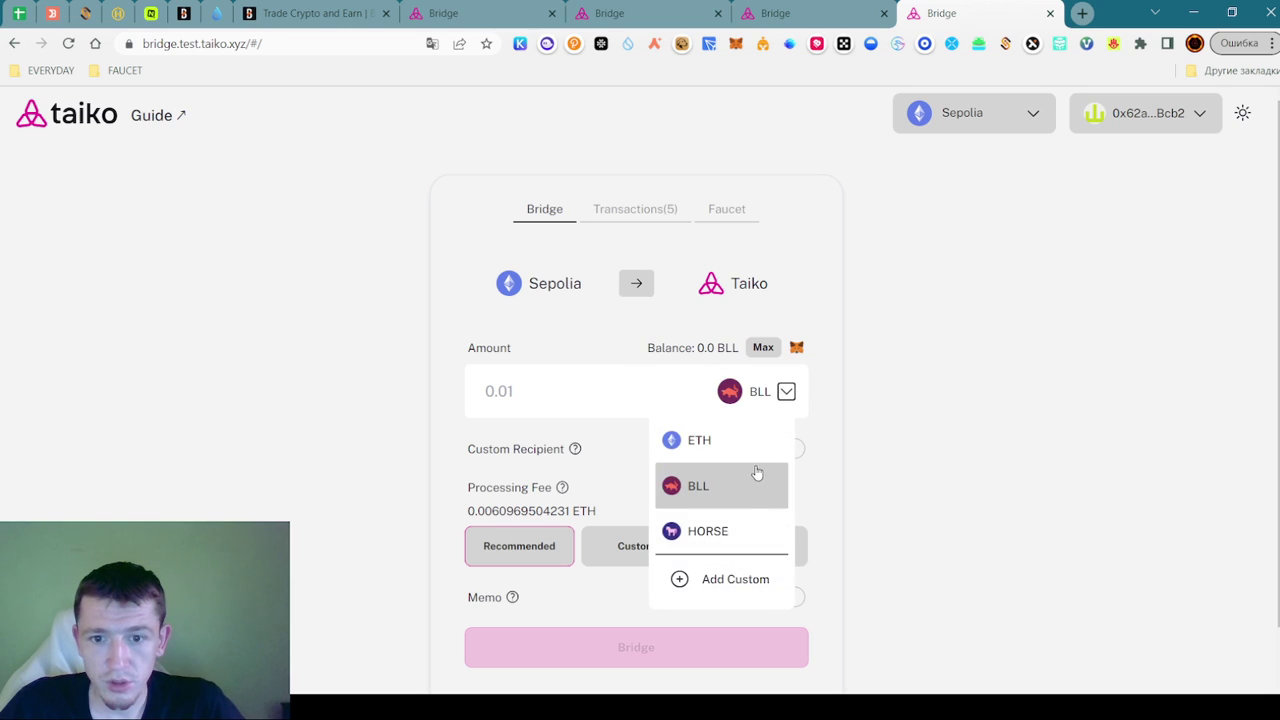
left_click(741, 530)
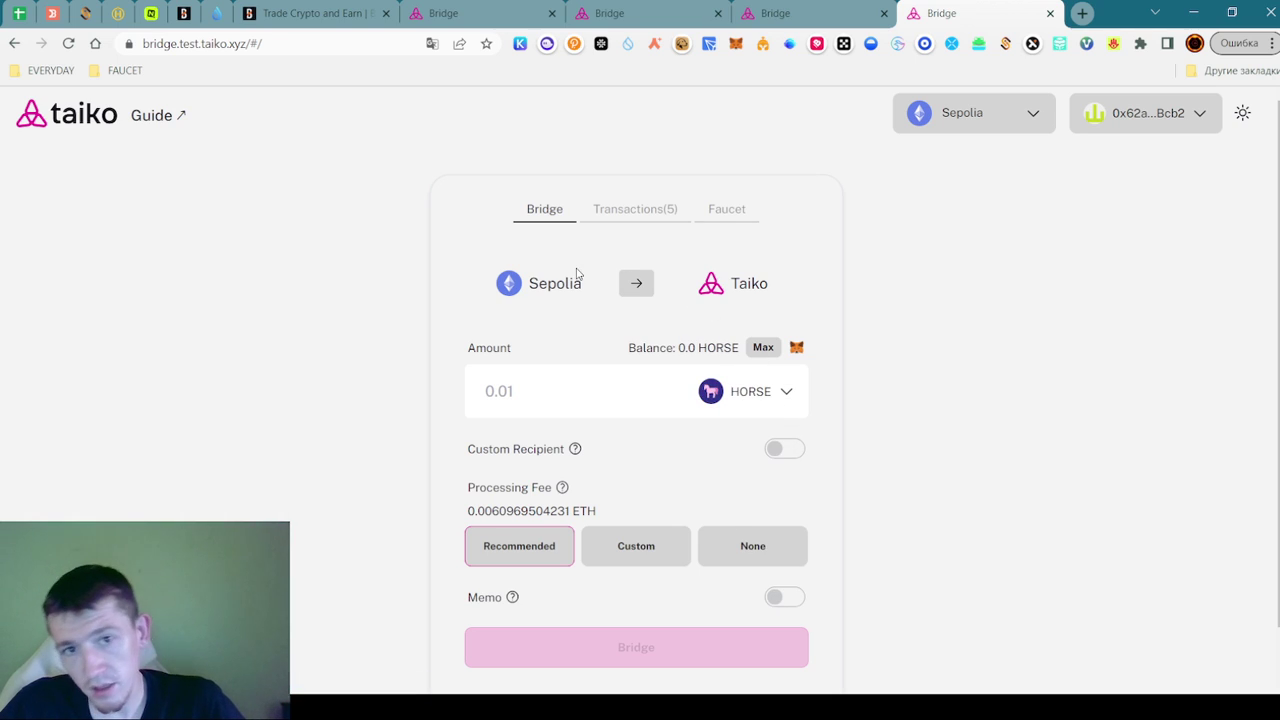
left_click(772, 390)
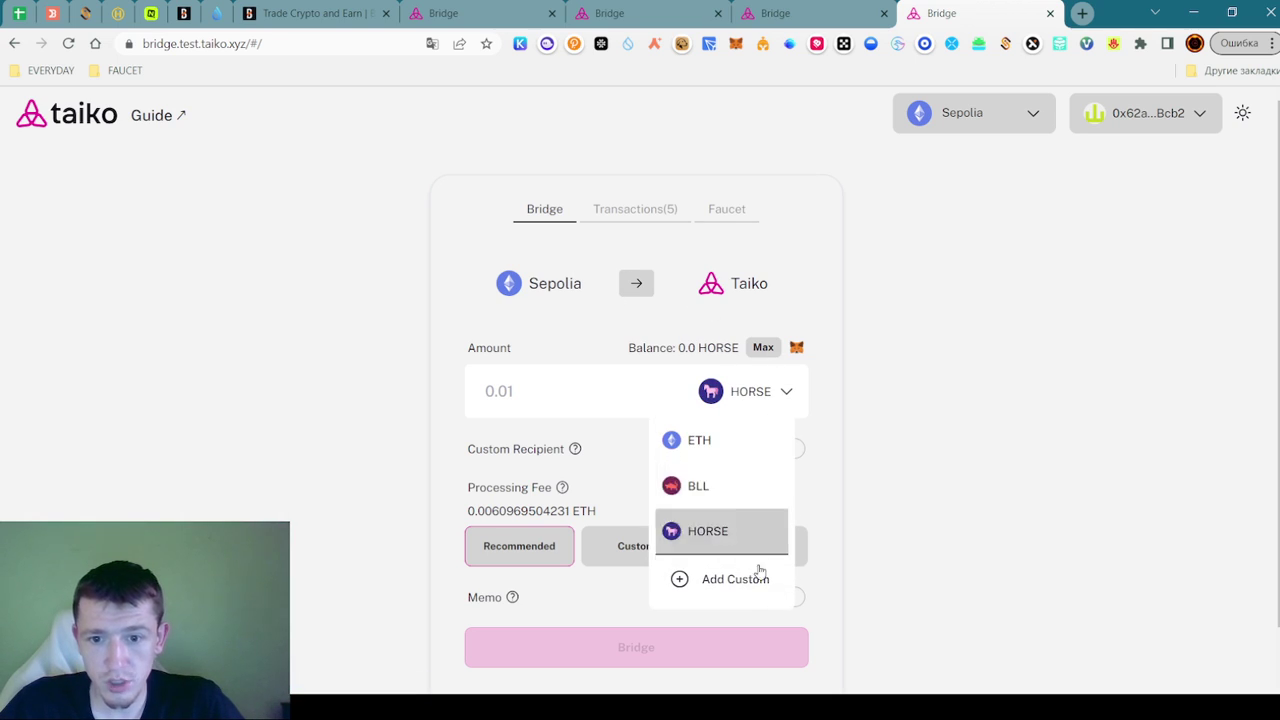
left_click(857, 462)
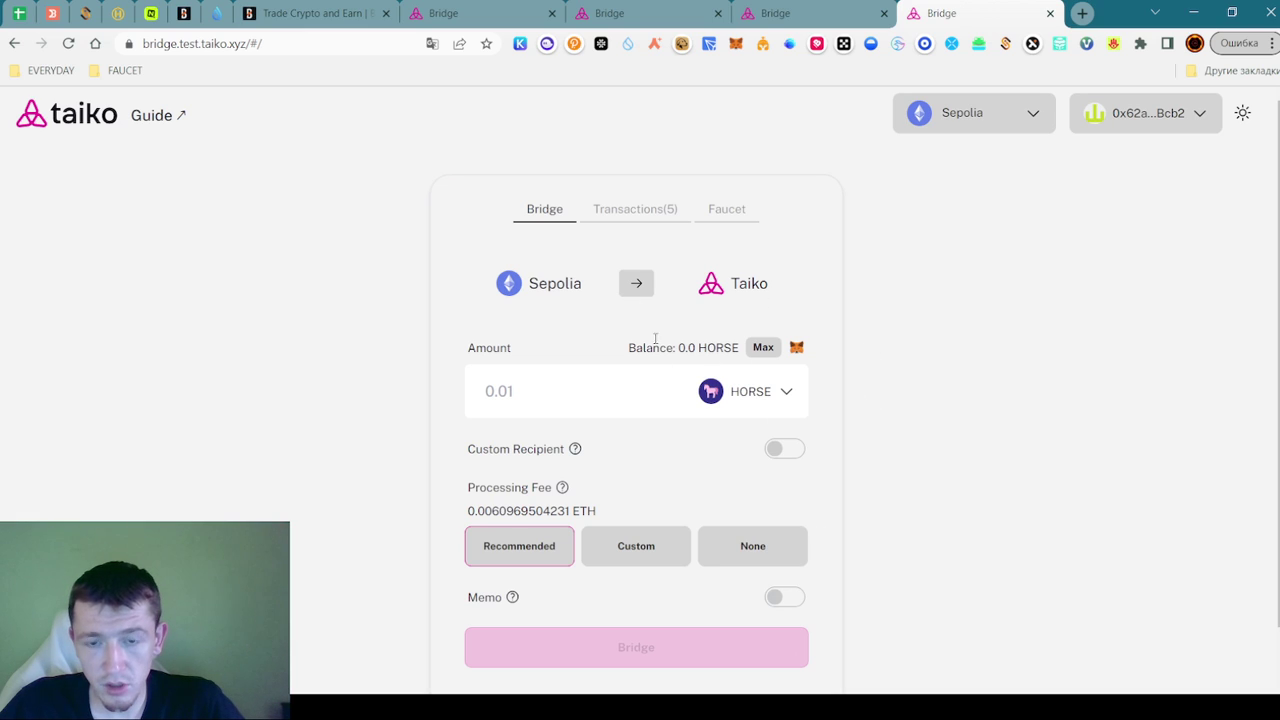
left_click(752, 398)
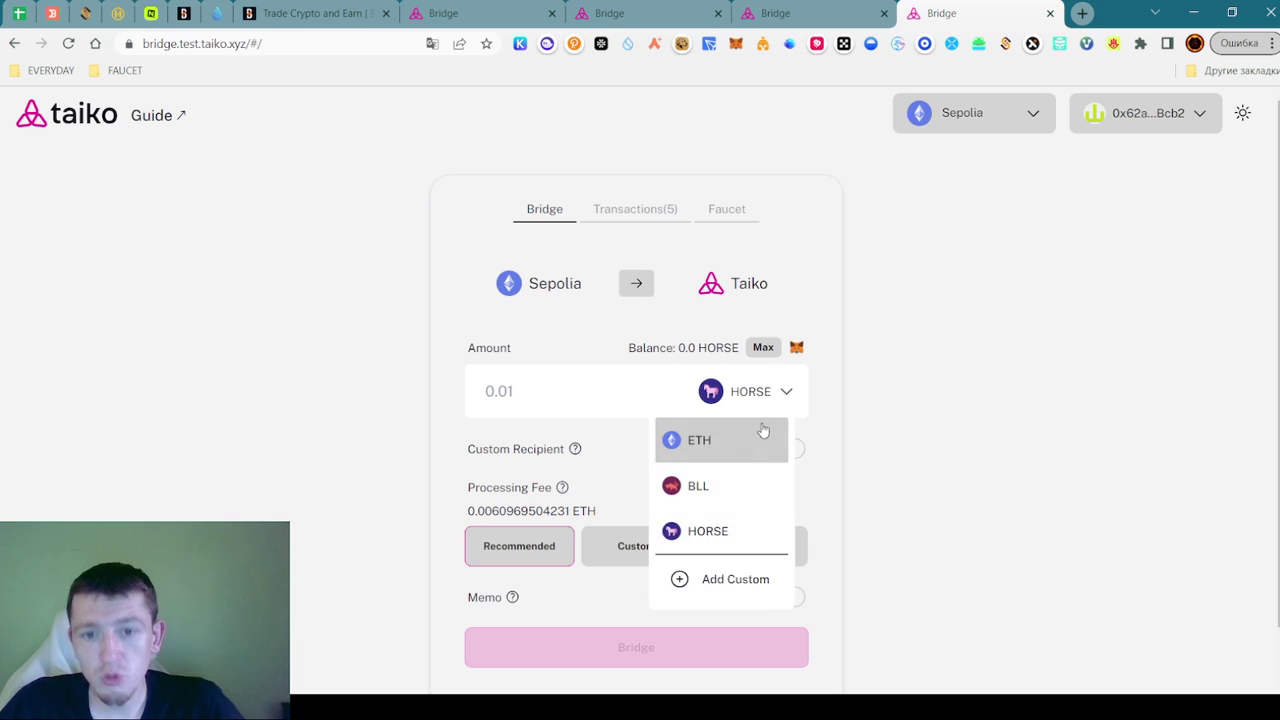
left_click(816, 419)
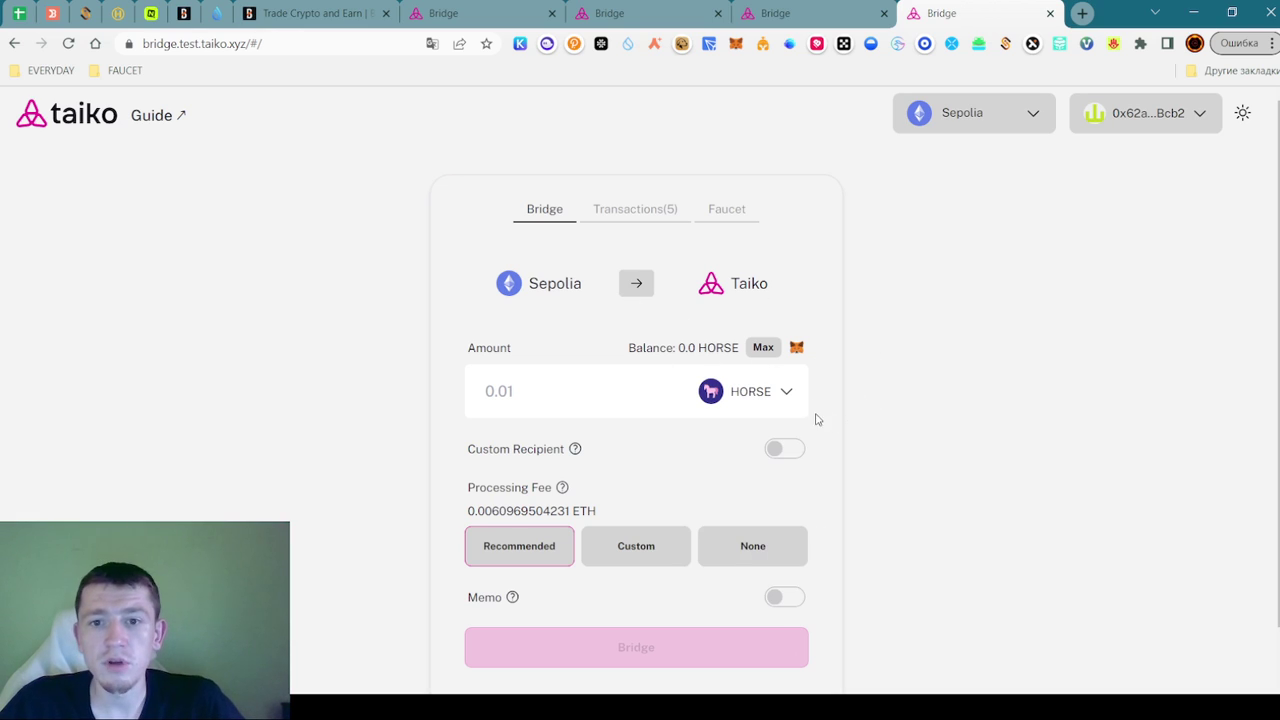
Retry claiming the 50.0 BLL transfer from Taiko to Sepolia and confirm the transaction in MetaMask
left_click(635, 210)
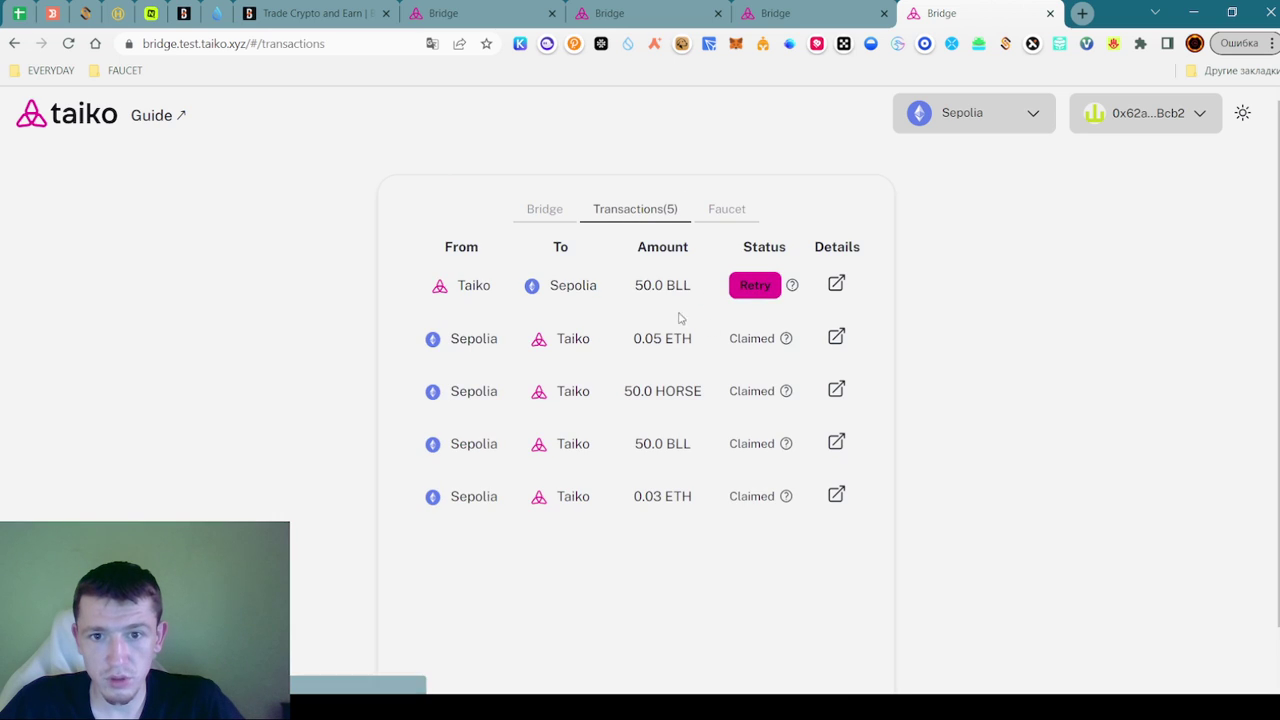
left_click(774, 286)
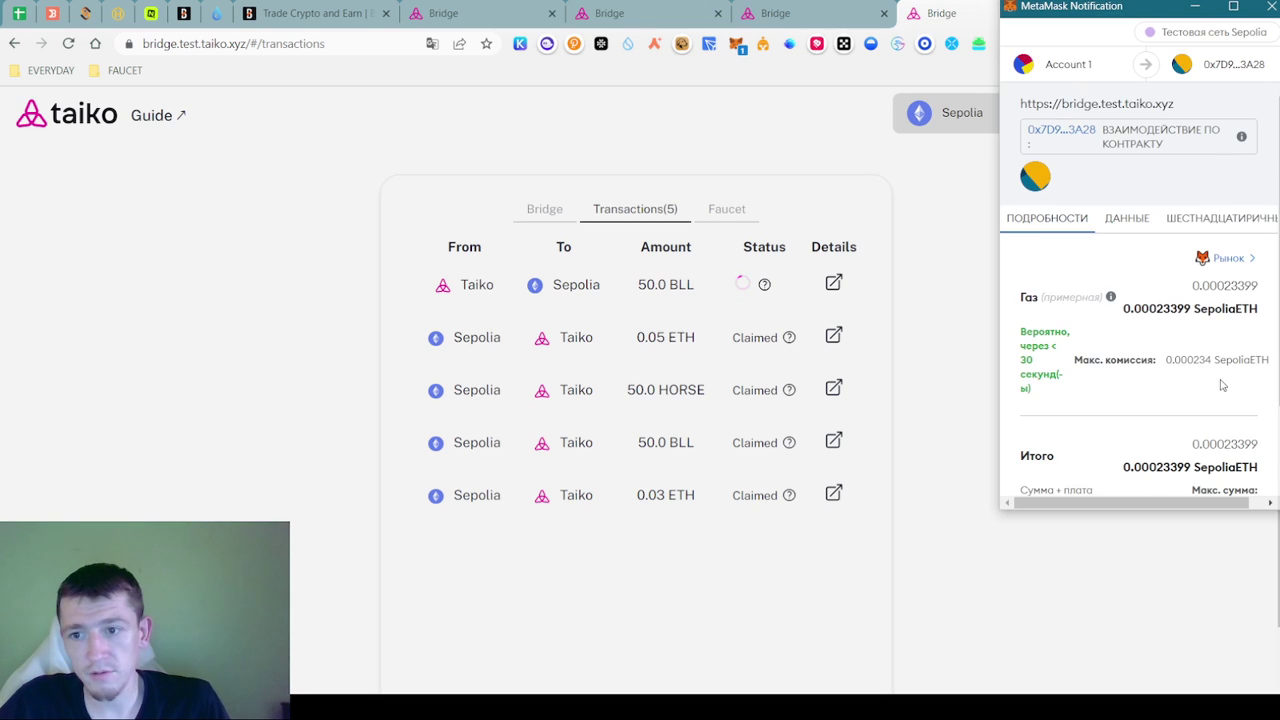
scroll(1233, 421, "down", 2)
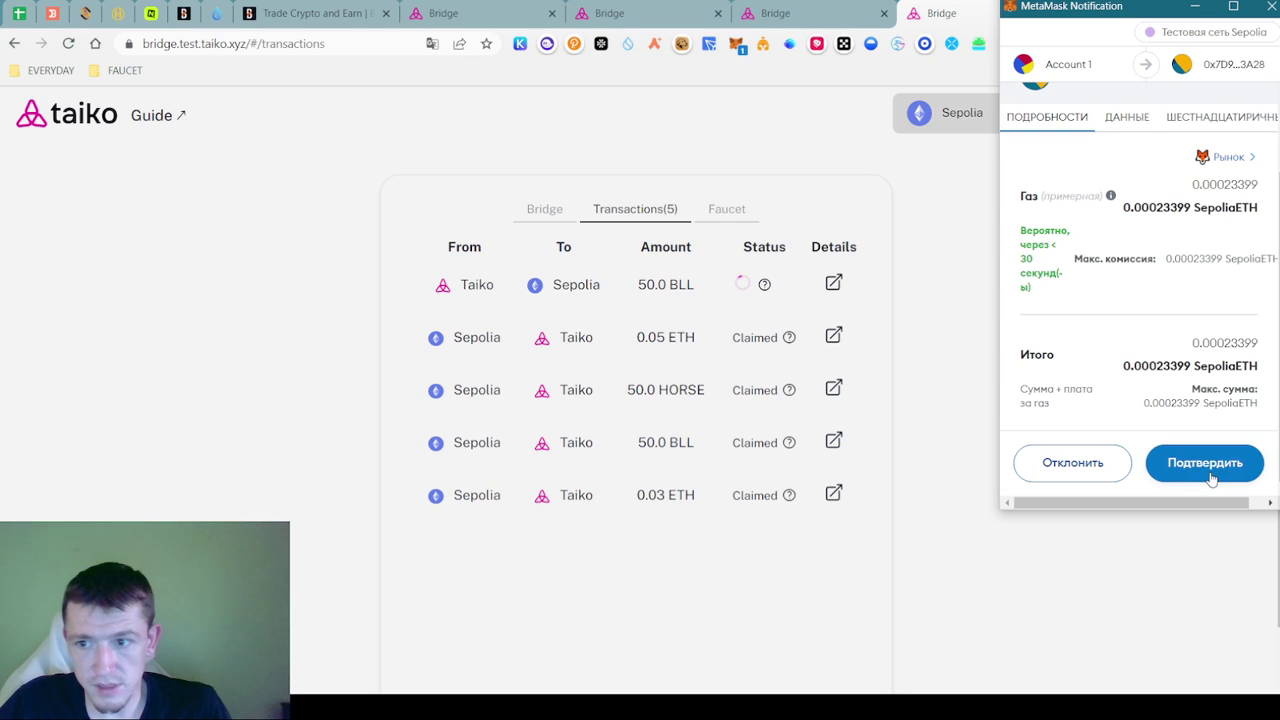
left_click(1213, 468)
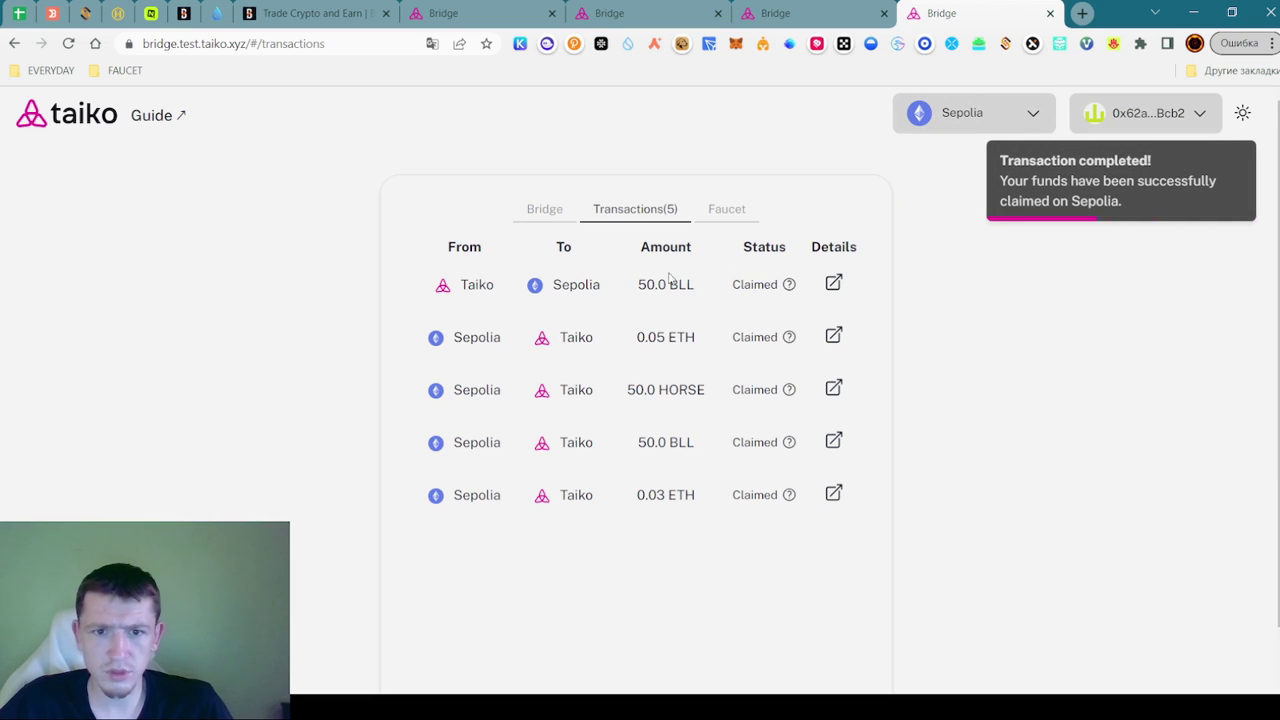
Select BLL in the Sepolia-to-Taiko bridge form and set the amount to the maximum of 50.0
left_click(547, 210)
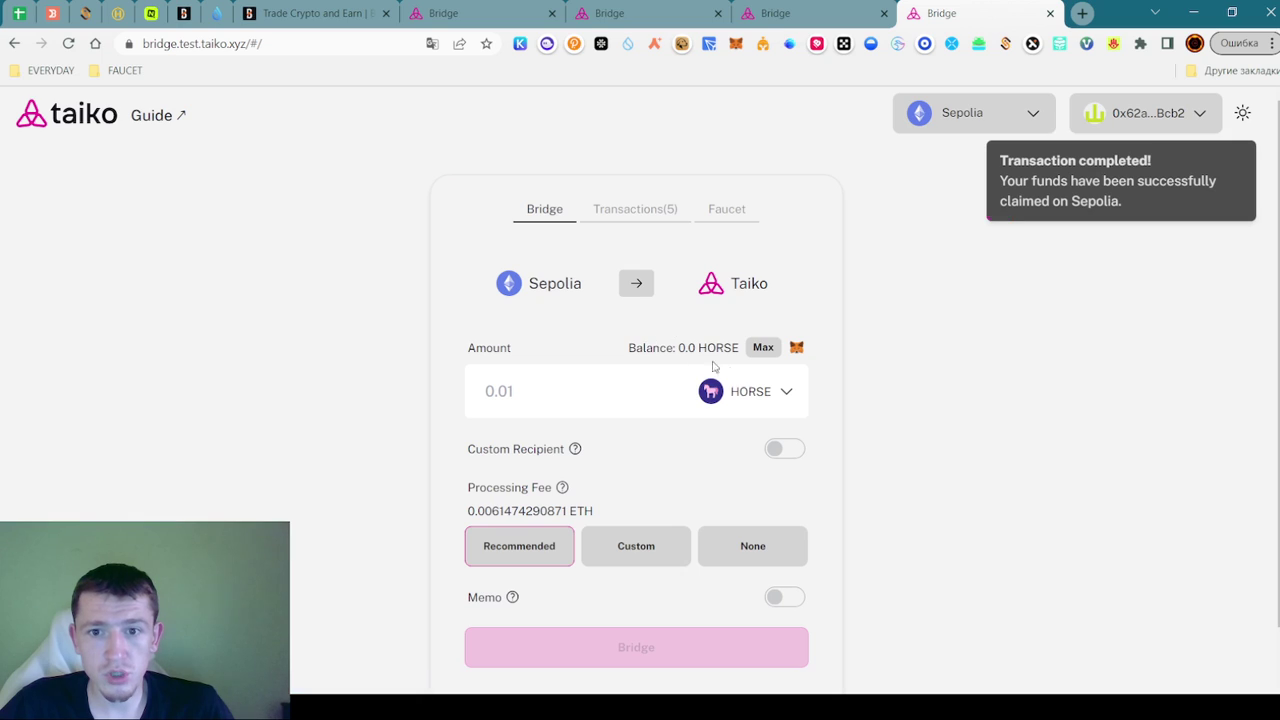
left_click(755, 395)
left_click(758, 398)
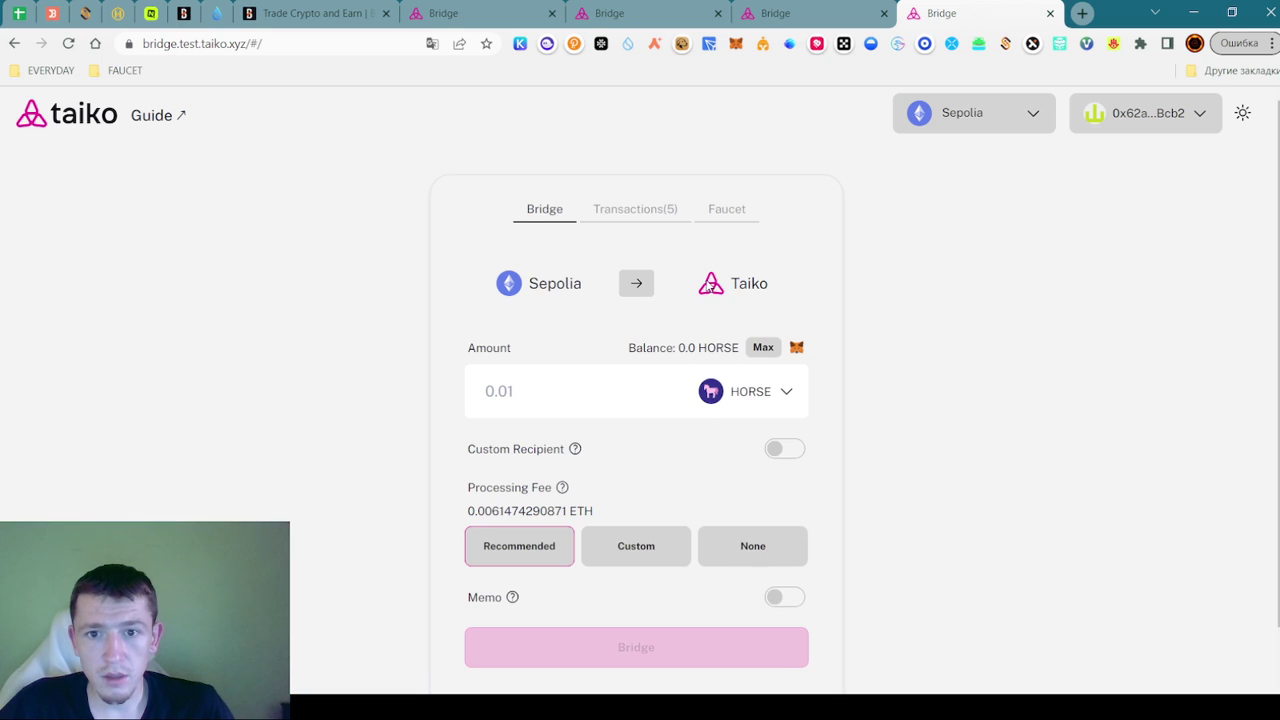
left_click(760, 398)
left_click(756, 480)
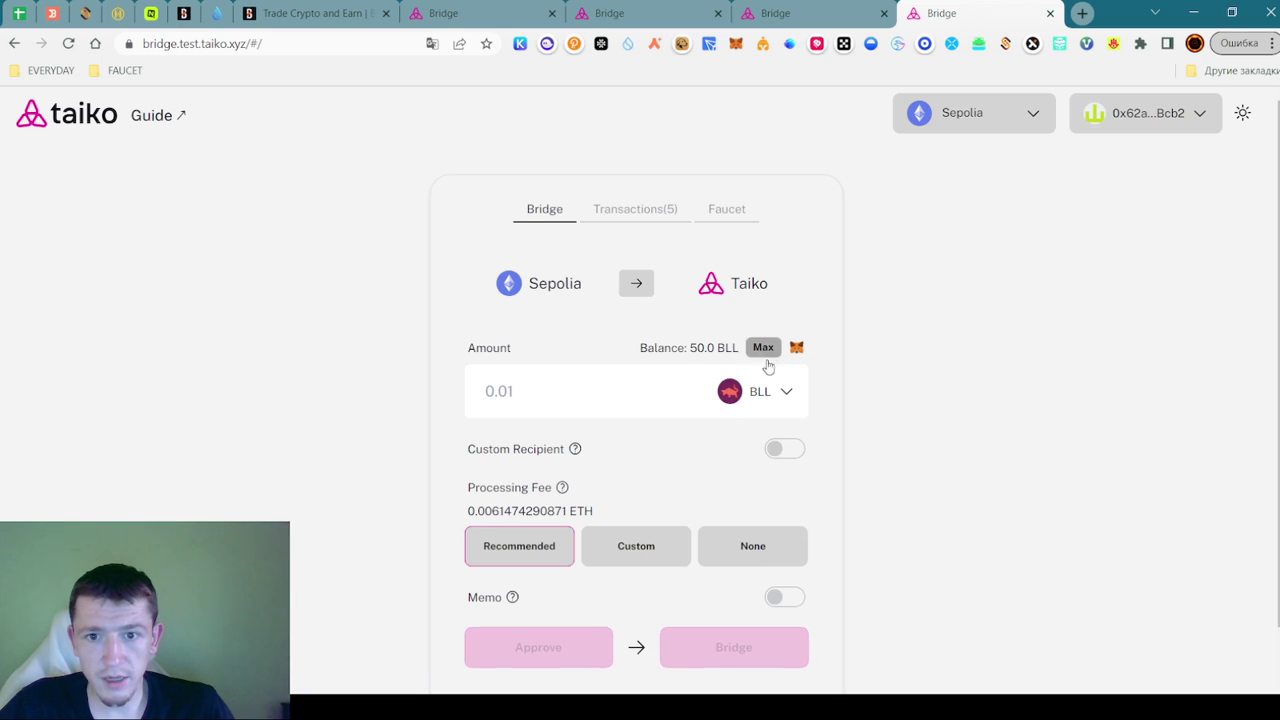
left_click(775, 398)
left_click(760, 430)
left_click(764, 406)
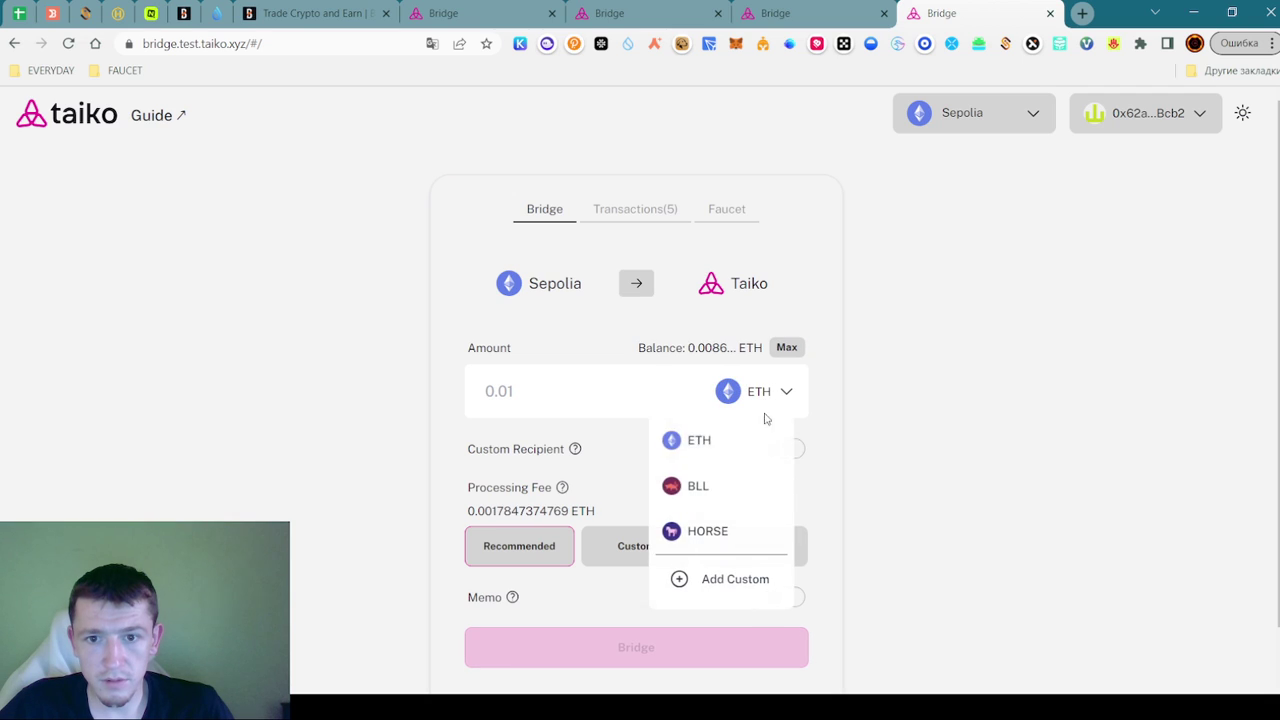
left_click(758, 481)
left_click(763, 347)
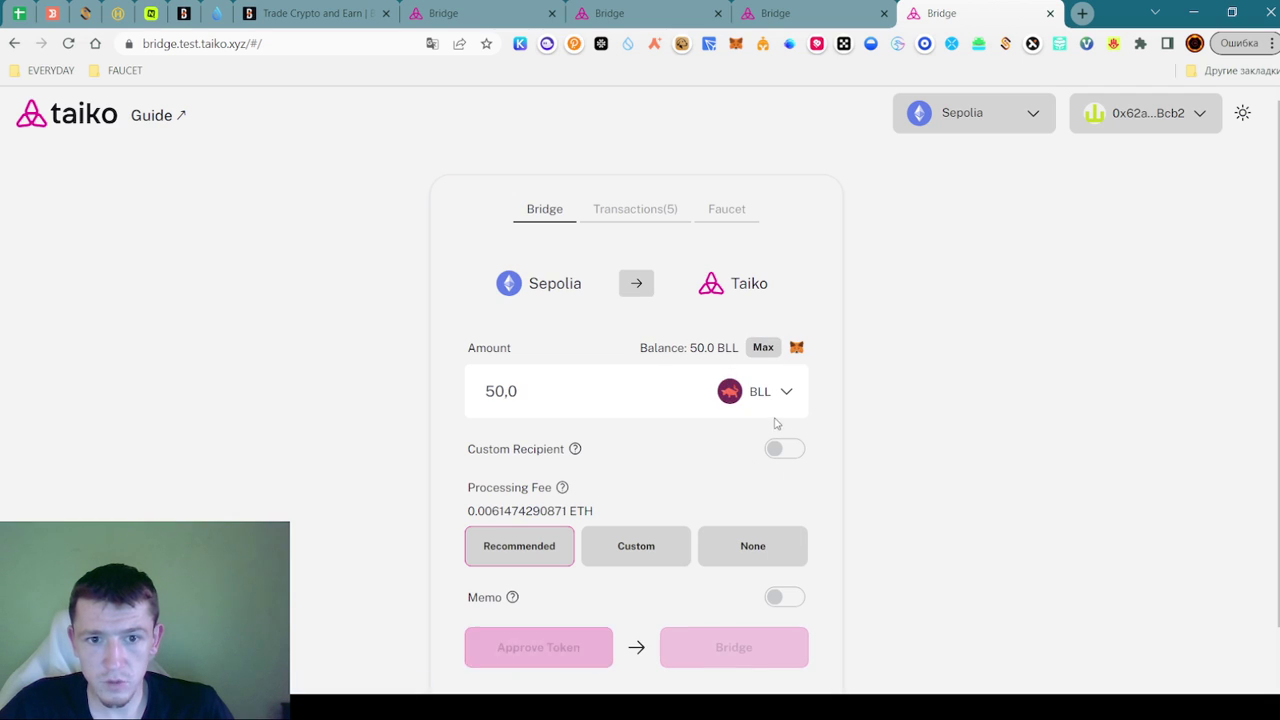
Approve the BLL token for bridging with the maximum spending limit of 50 BLL in MetaMask
scroll(624, 560, "down", 1)
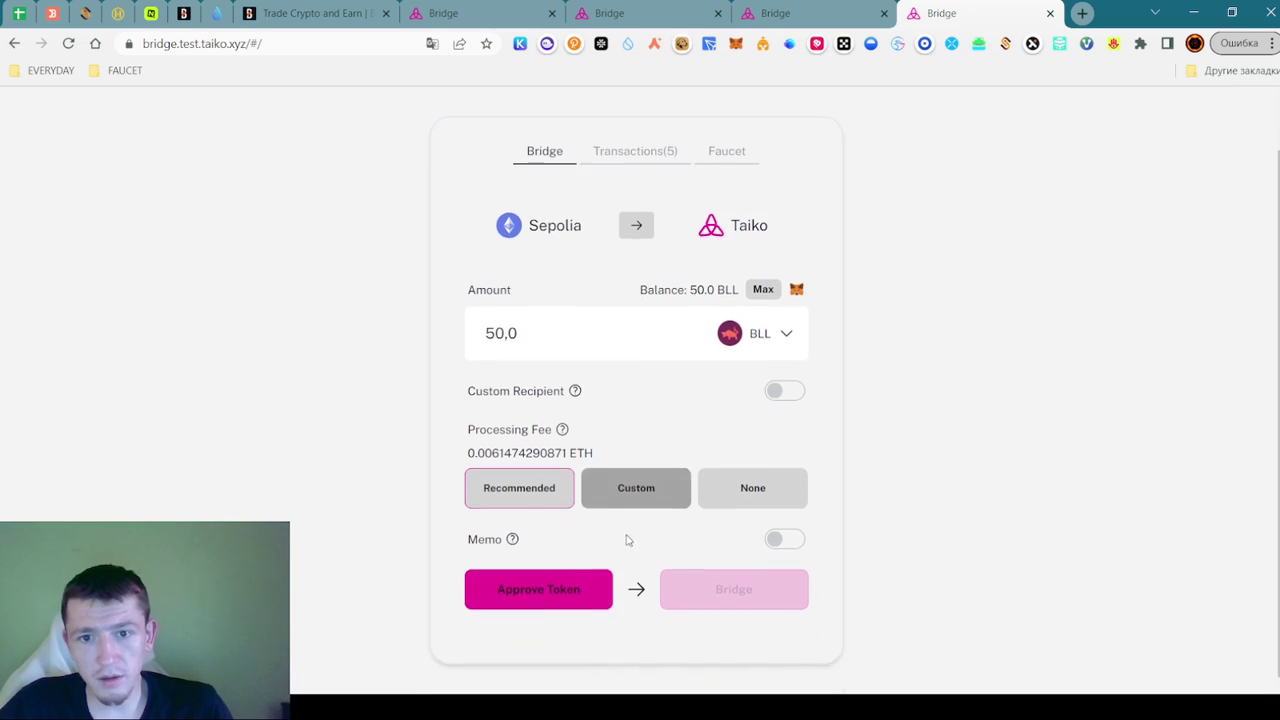
left_click(575, 583)
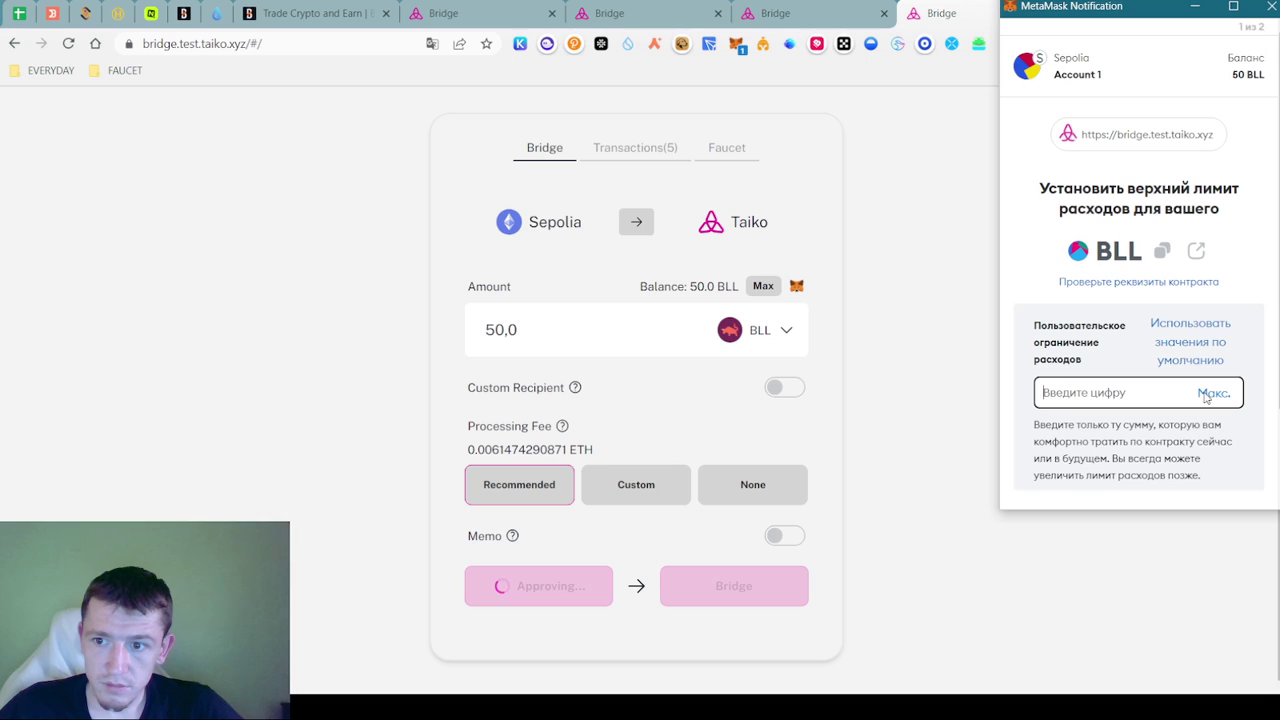
left_click(1213, 393)
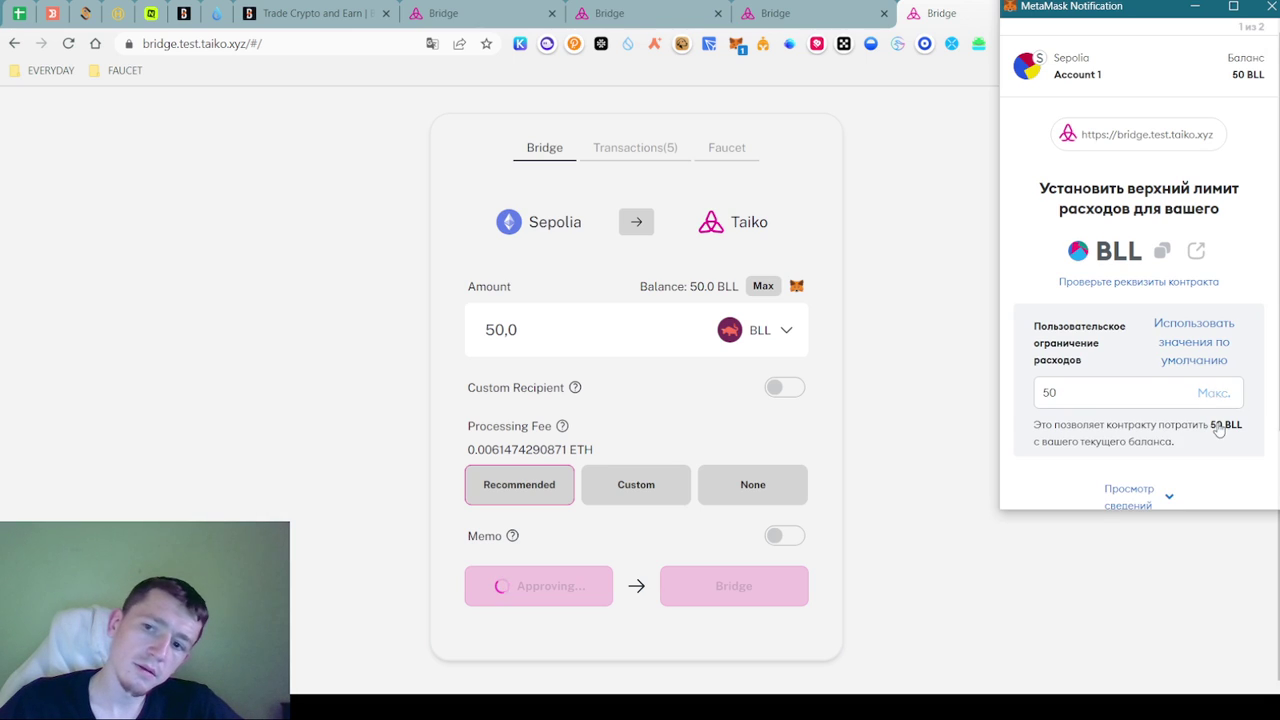
scroll(1215, 410, "down", 1)
left_click(1210, 478)
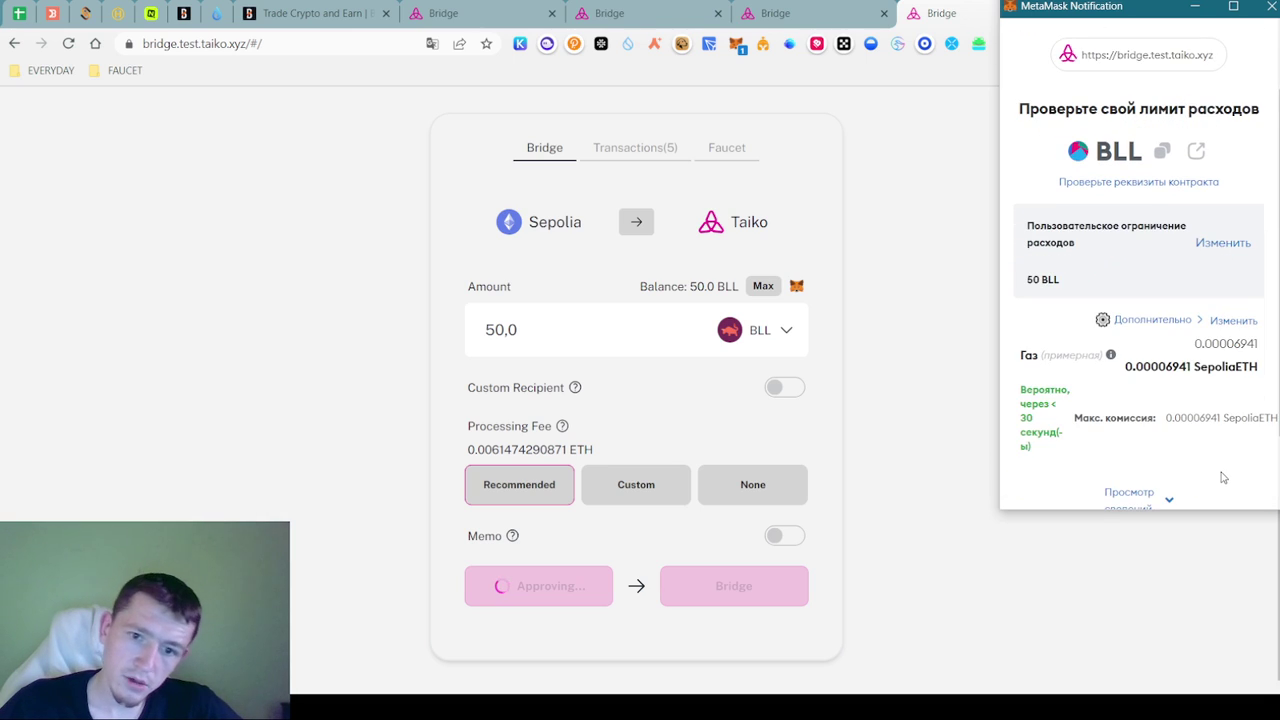
scroll(1213, 443, "down", 1)
left_click(1230, 472)
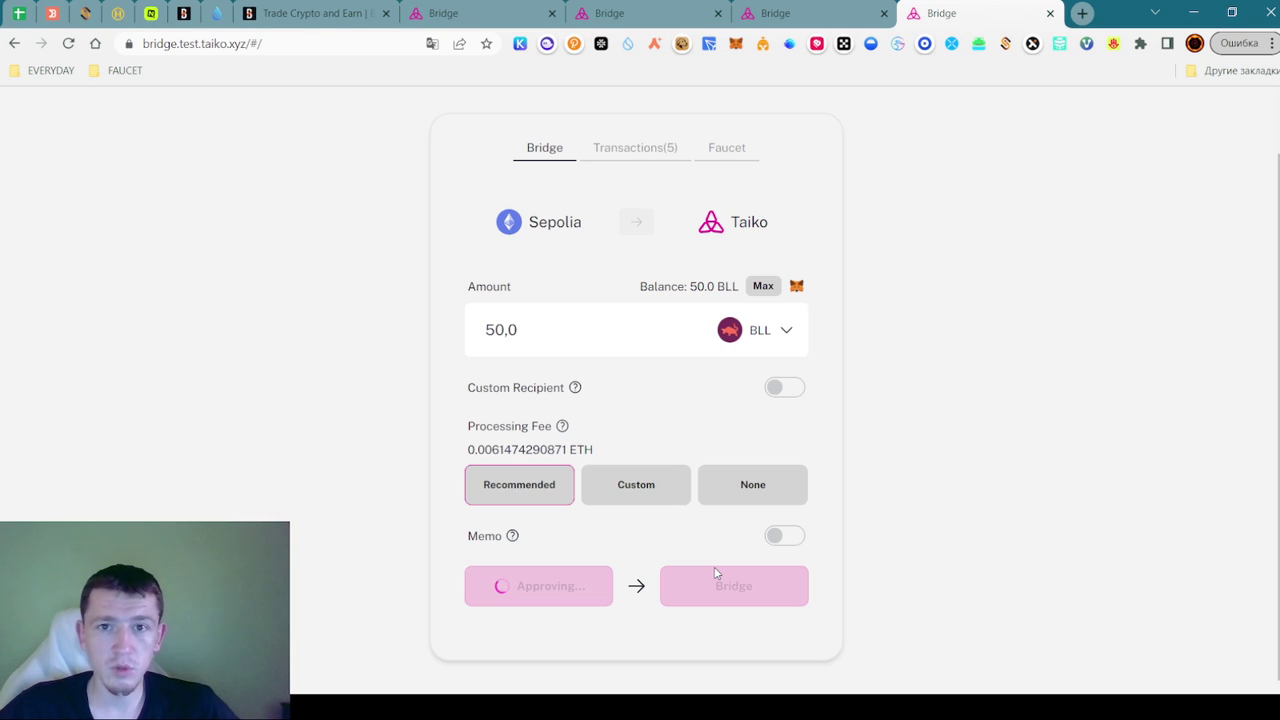
Bridge the 50.0 BLL from Sepolia to Taiko with the recommended processing fee and confirm the transaction in MetaMask
mouse_move(728, 707)
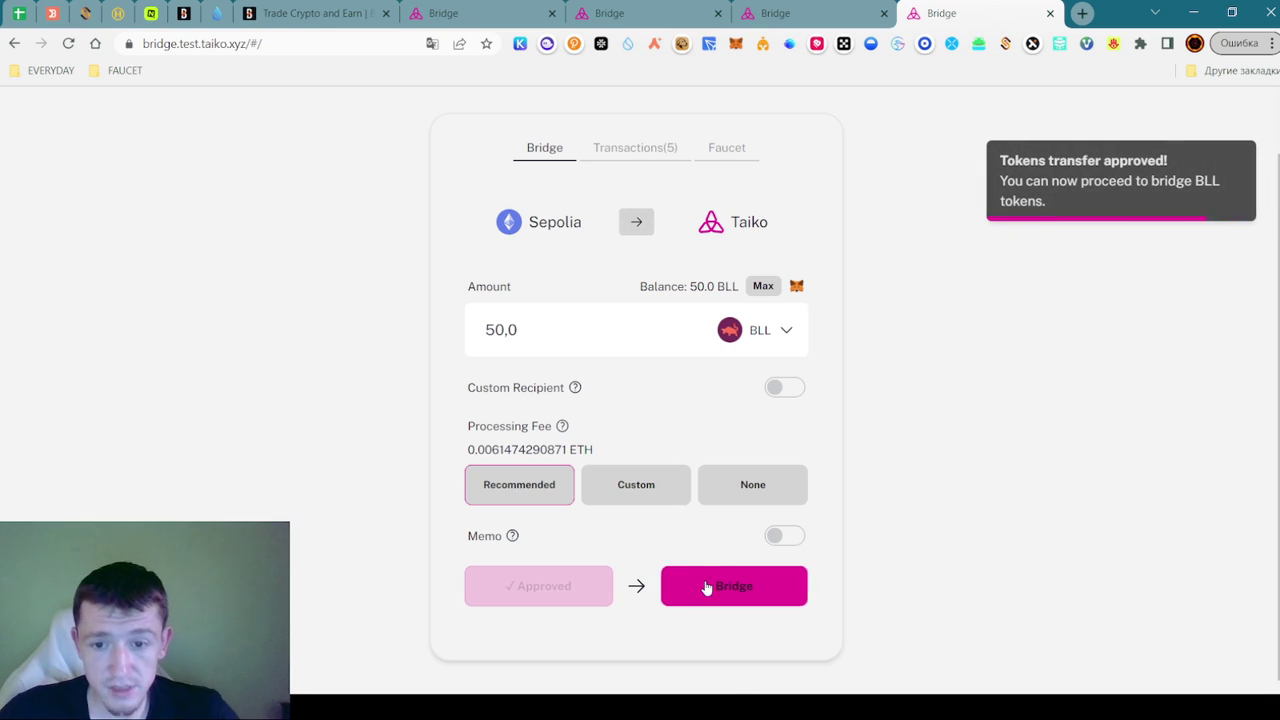
left_click(706, 588)
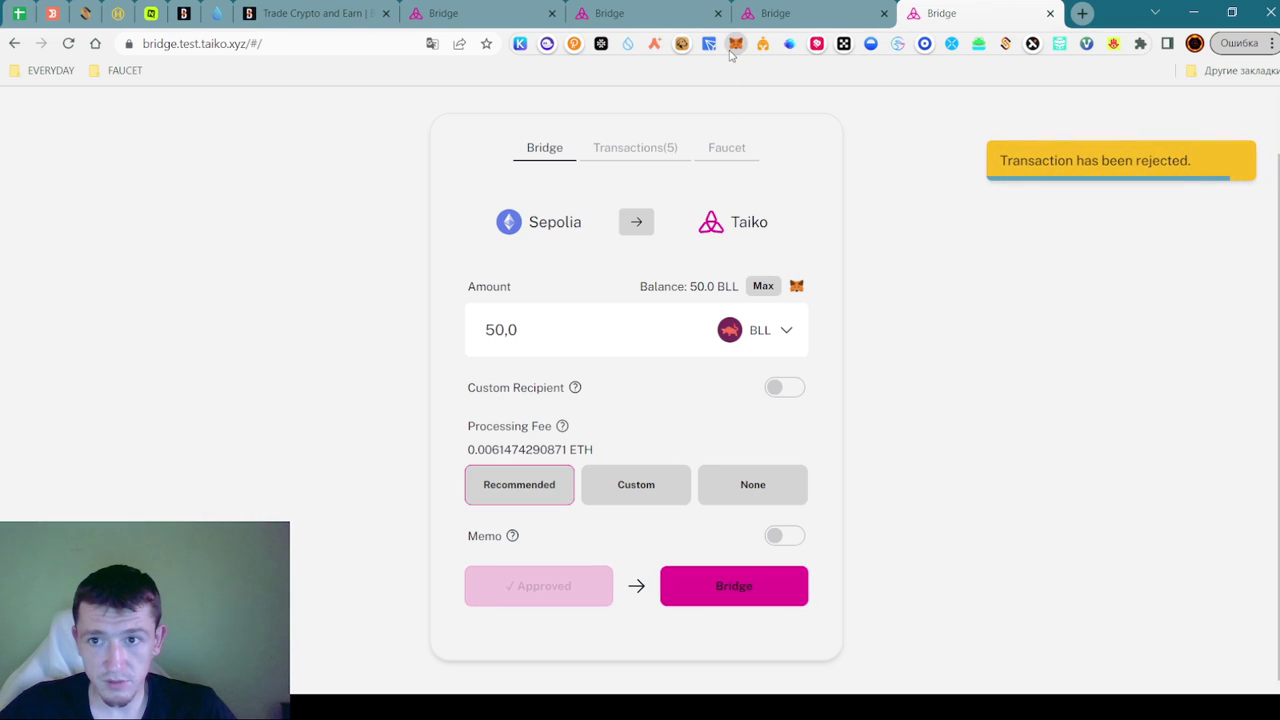
left_click(752, 588)
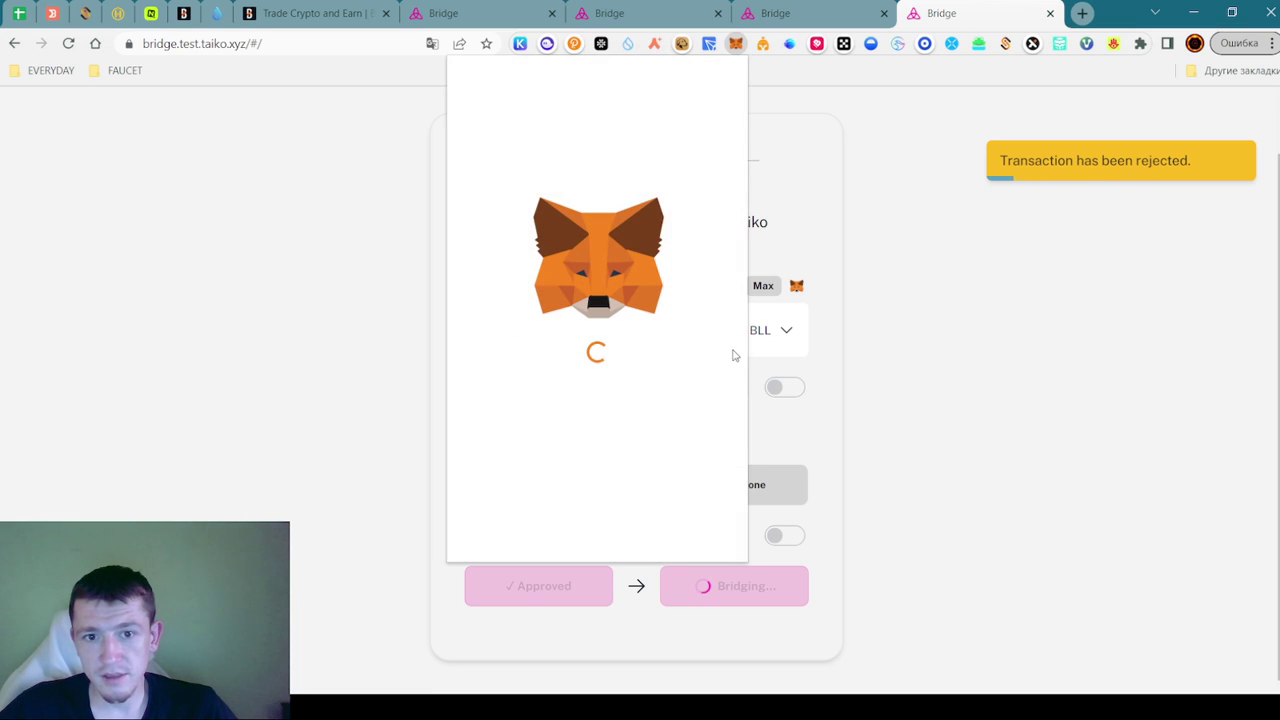
left_click(512, 384)
left_click(860, 443)
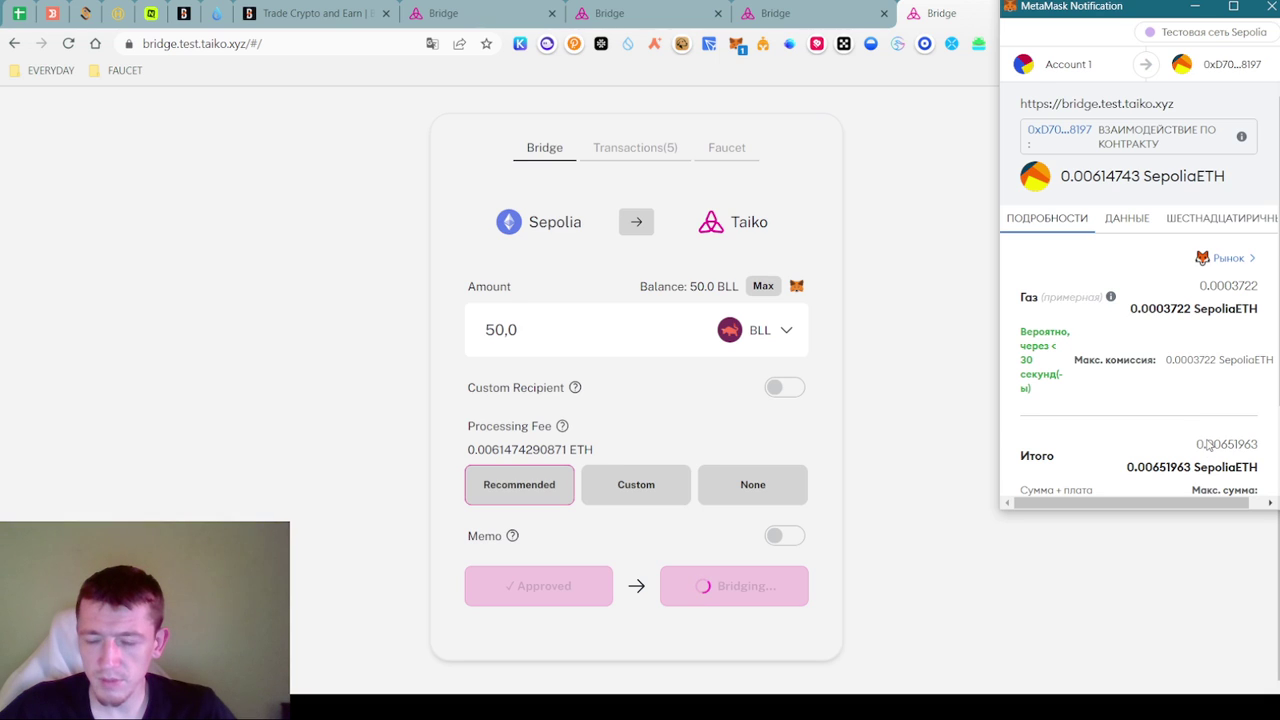
scroll(1207, 445, "down", 1)
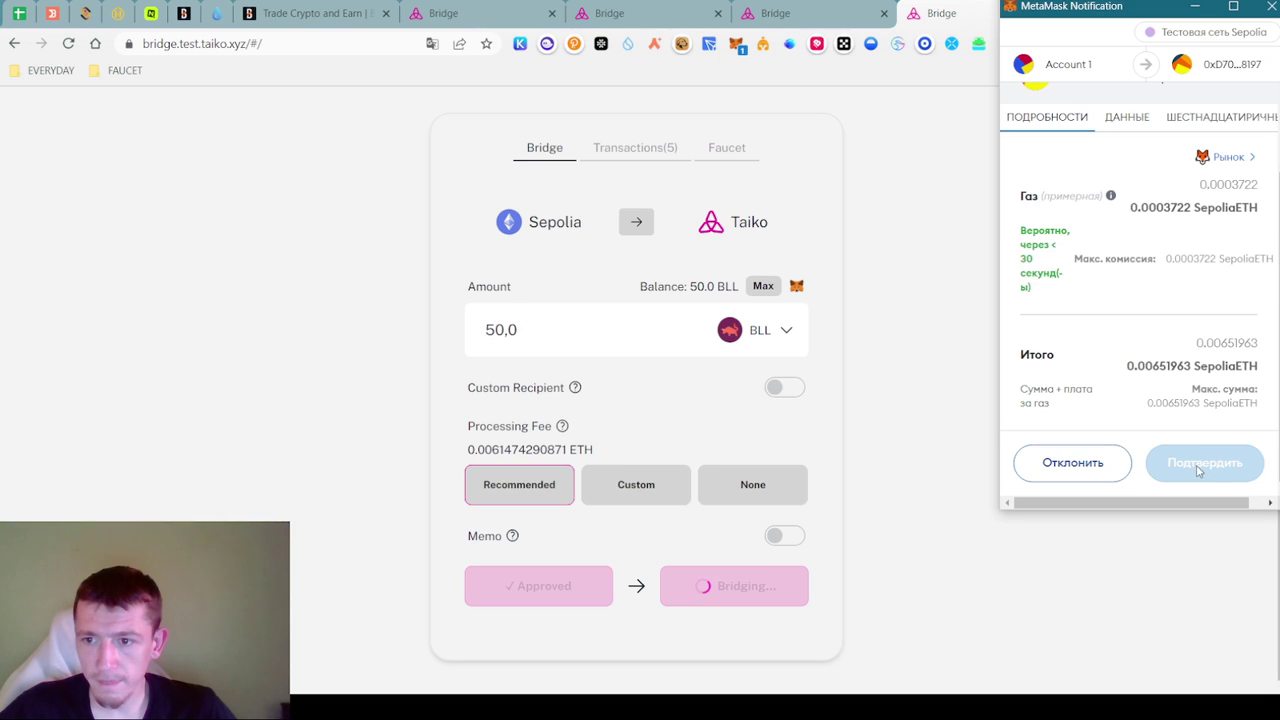
left_click(1196, 466)
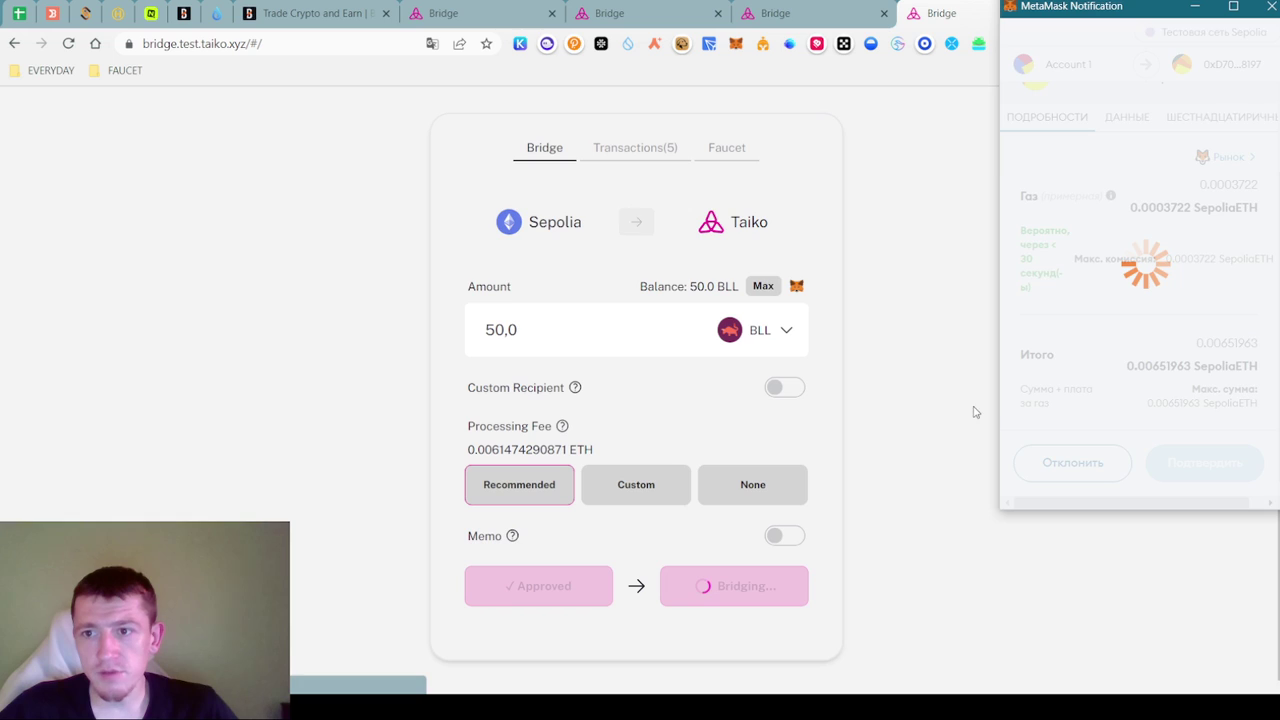
Reload the bridge's transaction list to check the status of the new BLL transfer to Taiko
left_click(636, 149)
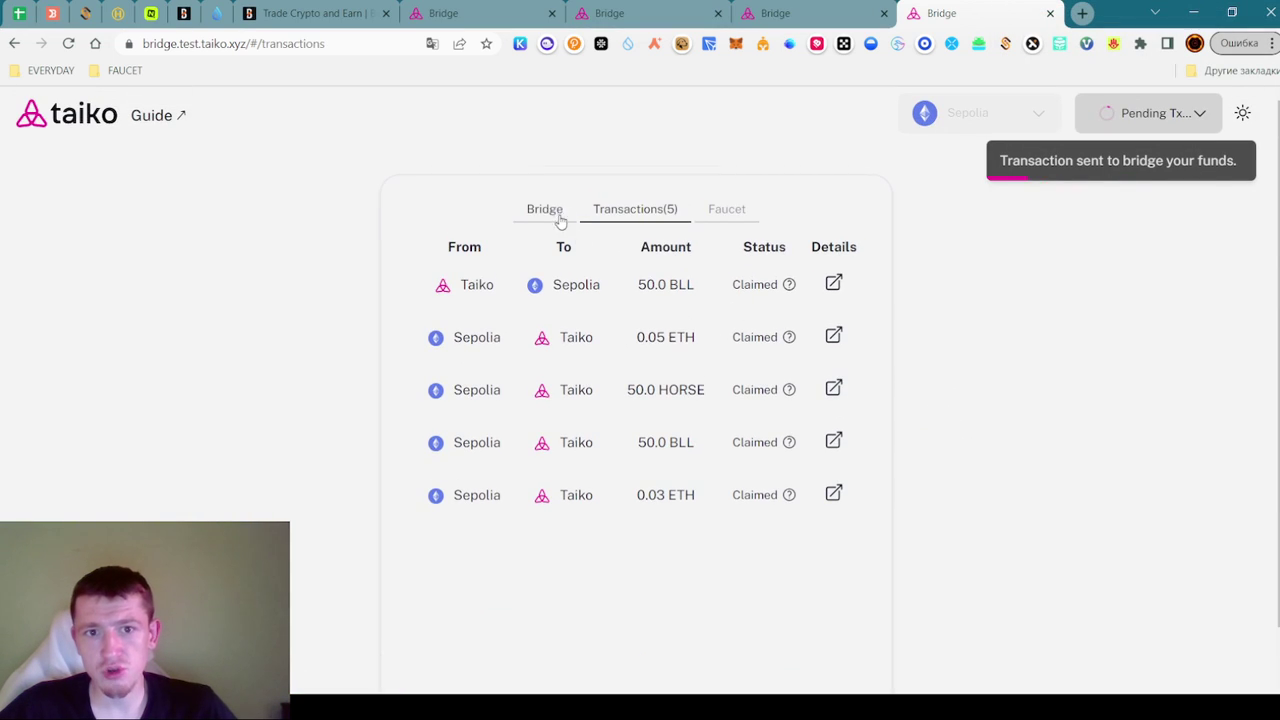
left_click(555, 212)
left_click(632, 211)
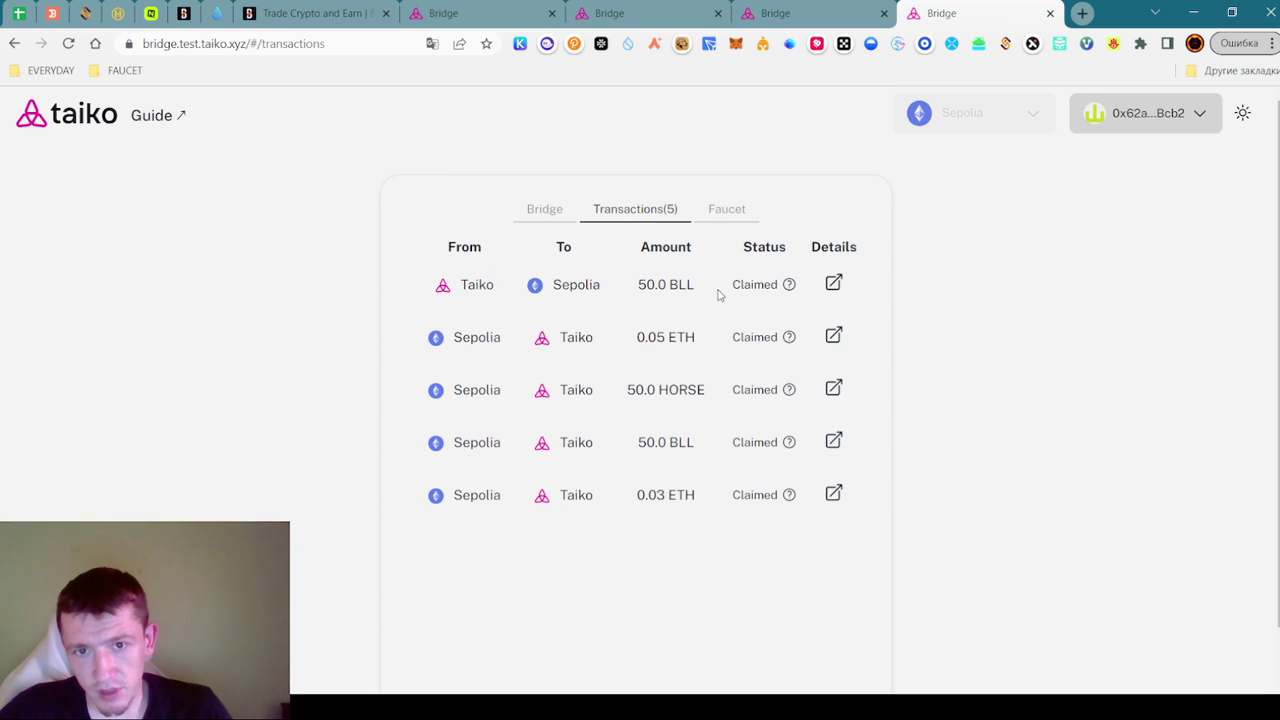
left_click(551, 213)
left_click(640, 210)
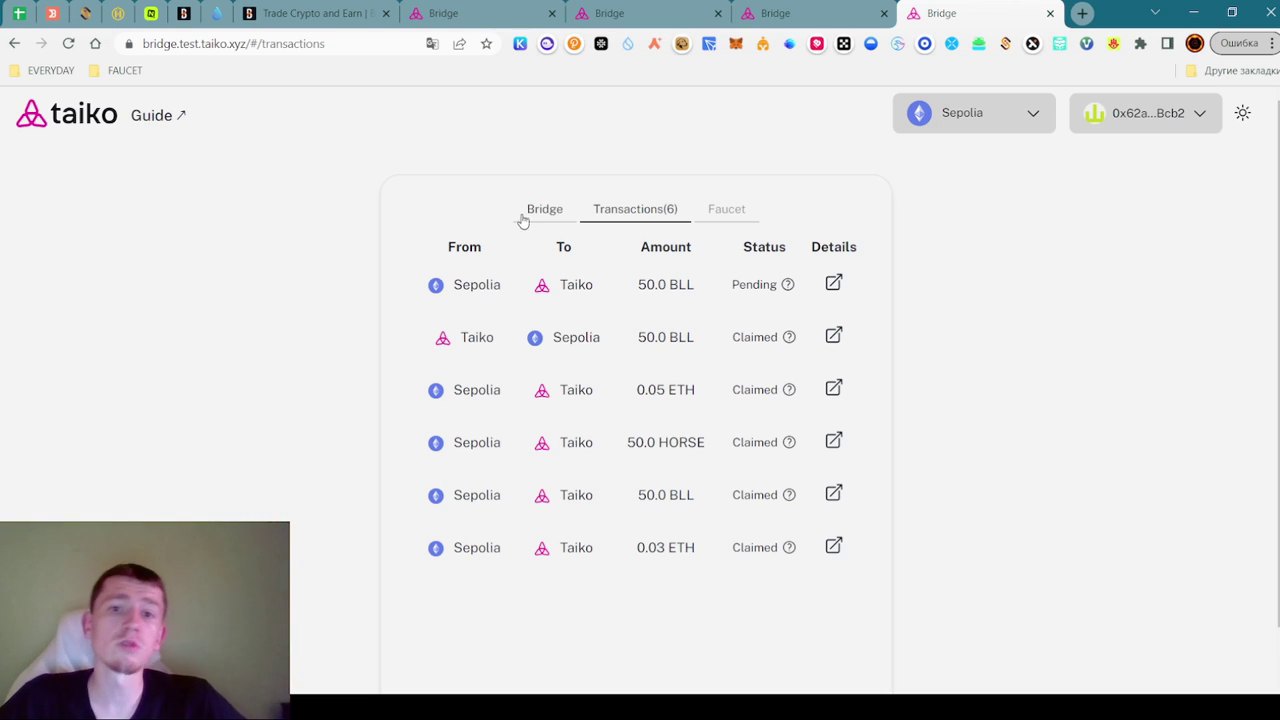
Switch to the Telegram channel and look through its recent posts, including the Taiko phase 3 testnet guide
key("alt+Tab")
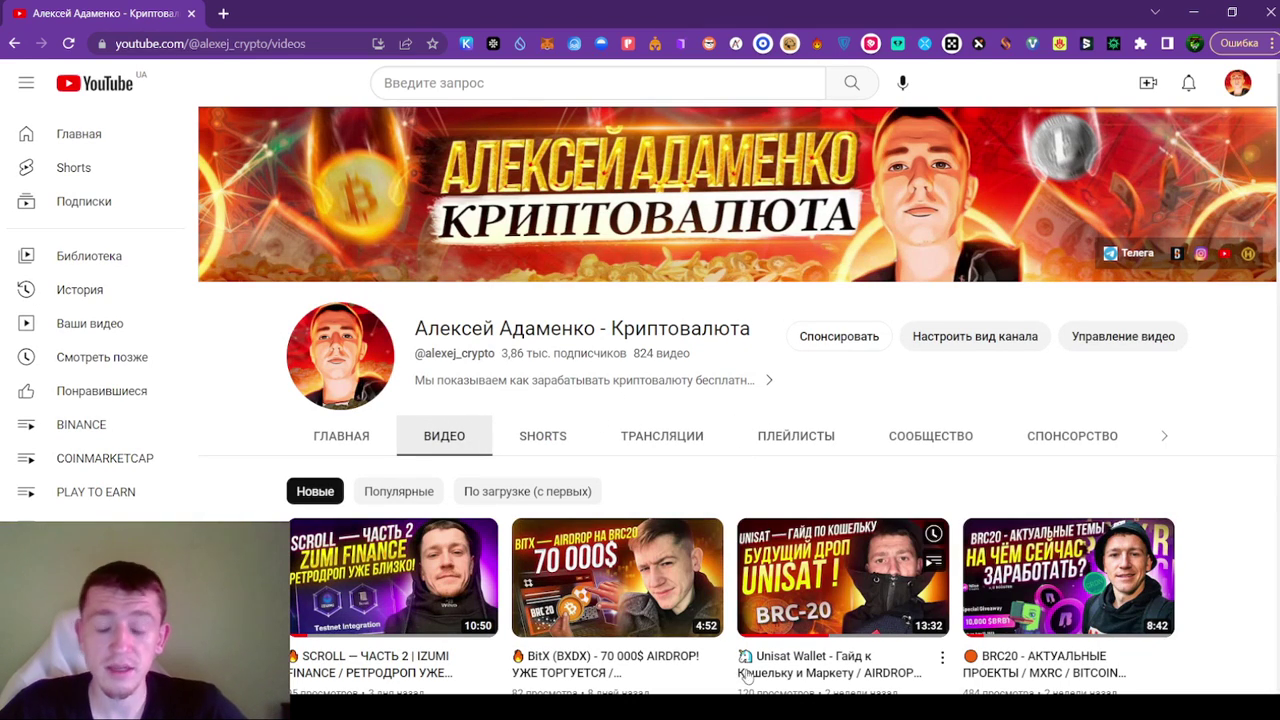
key("alt+Tab")
scroll(898, 378, "down", 6)
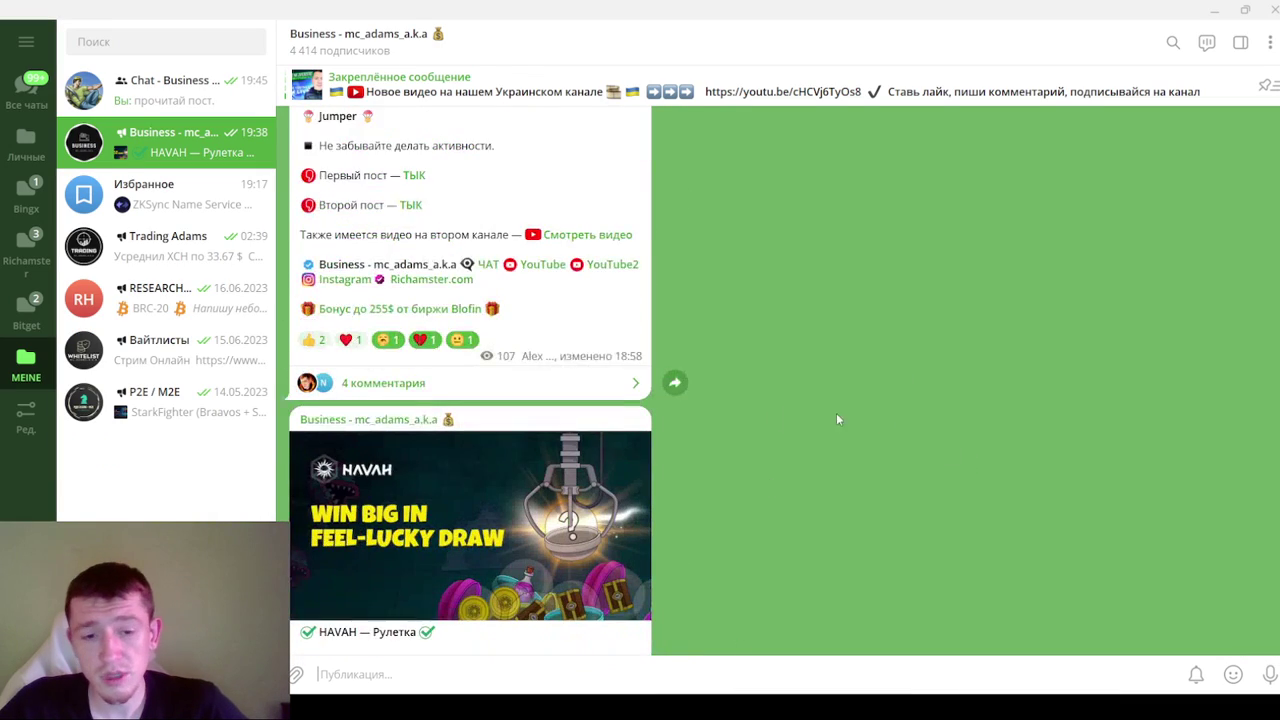
scroll(523, 430, "up", 5)
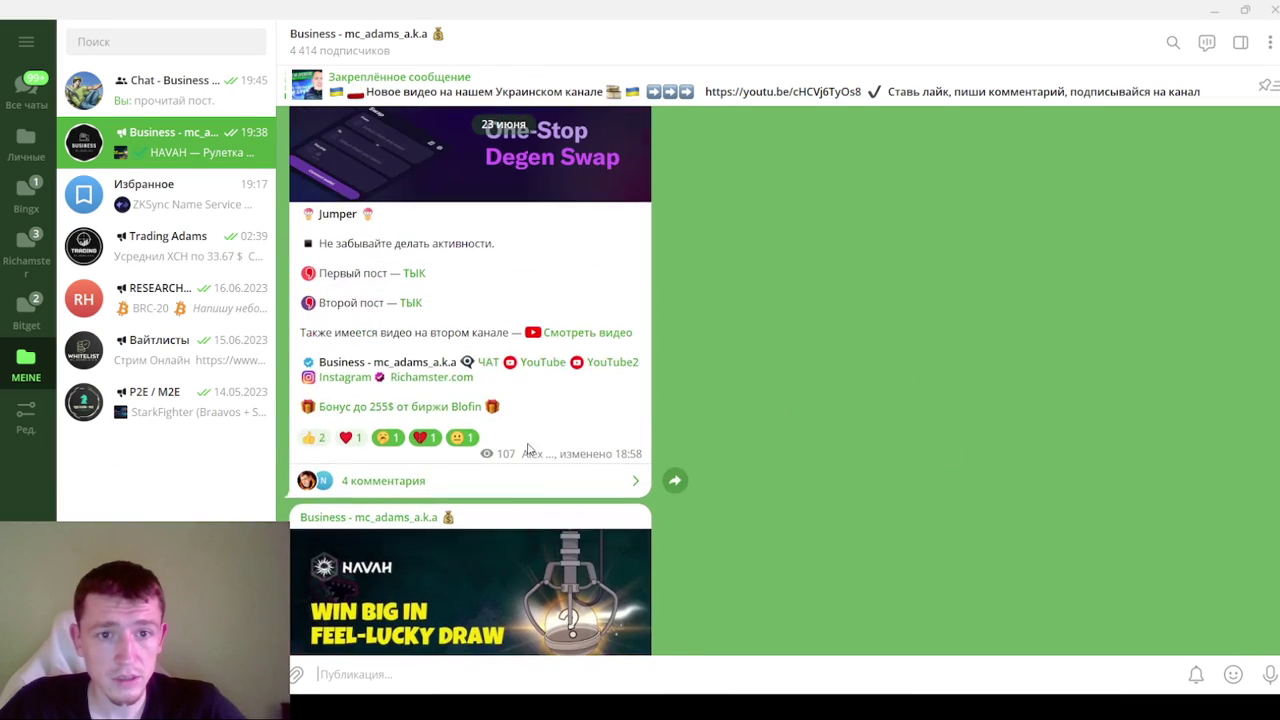
scroll(523, 457, "up", 8)
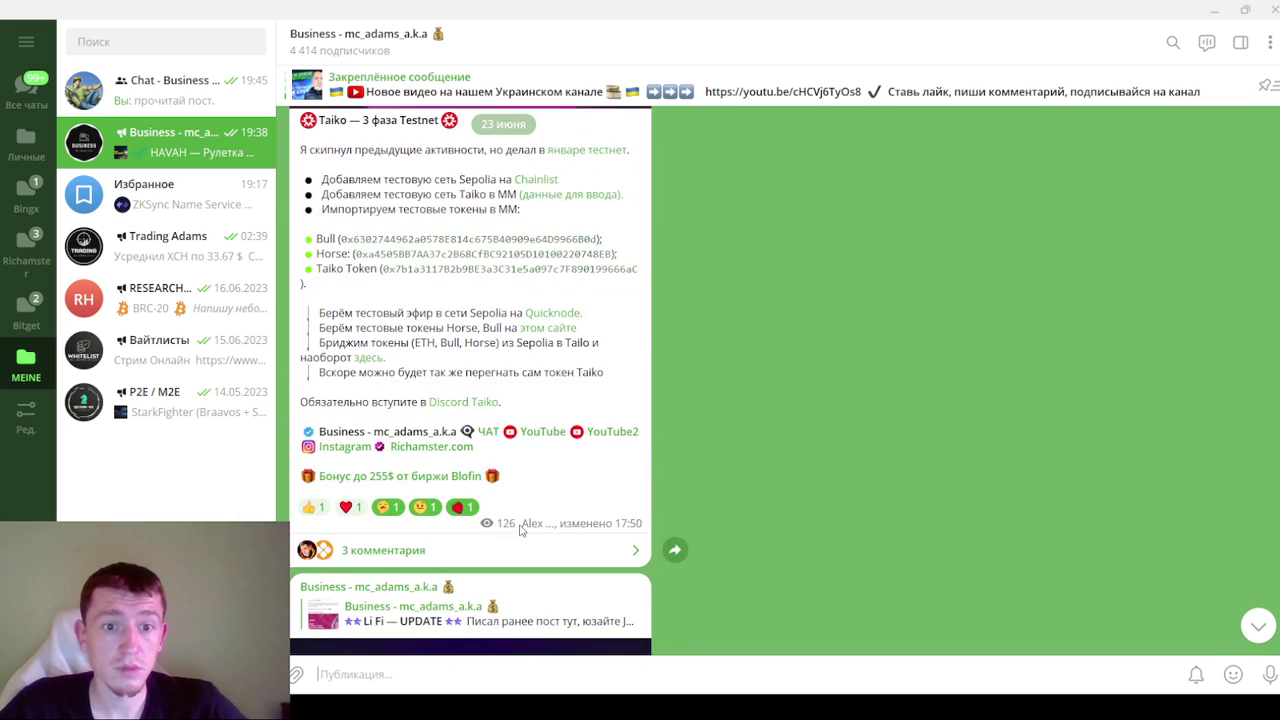
scroll(500, 500, "up", 6)
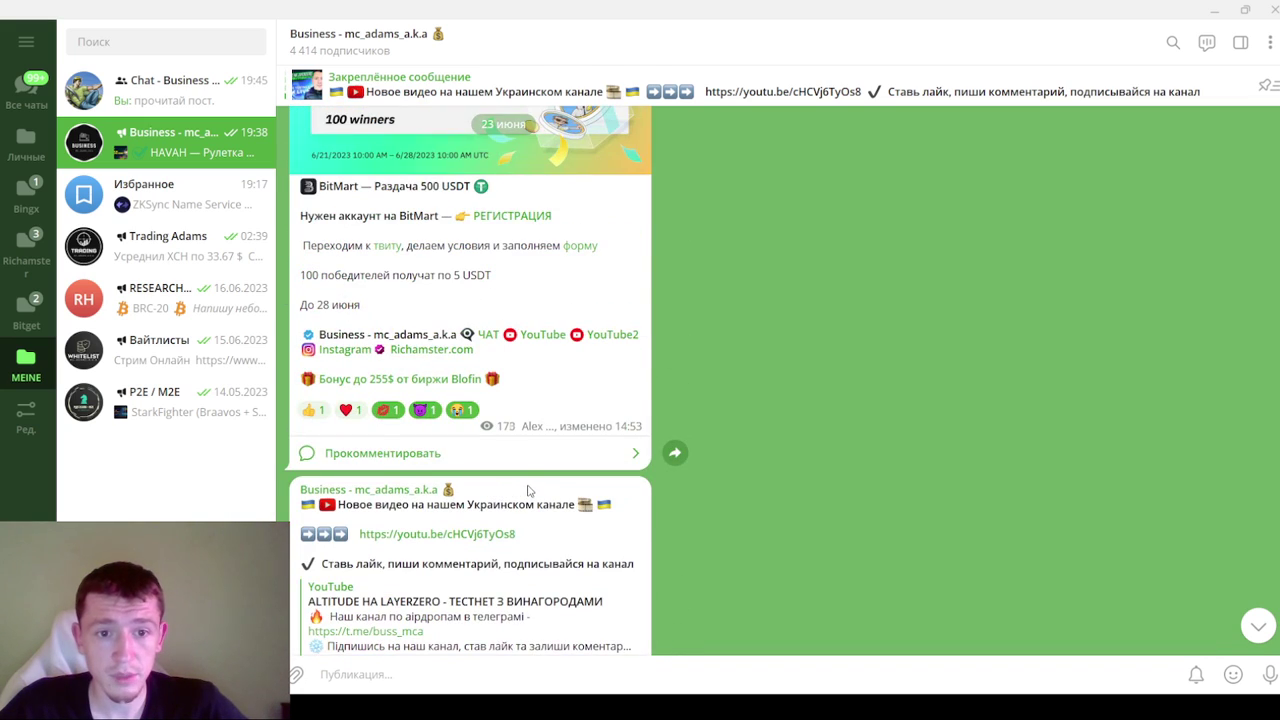
Look back through the channel's older giveaway, airdrop and testnet posts from 23 and 22 June, and return to the newest post
scroll(529, 490, "down", 2)
scroll(529, 490, "down", 2)
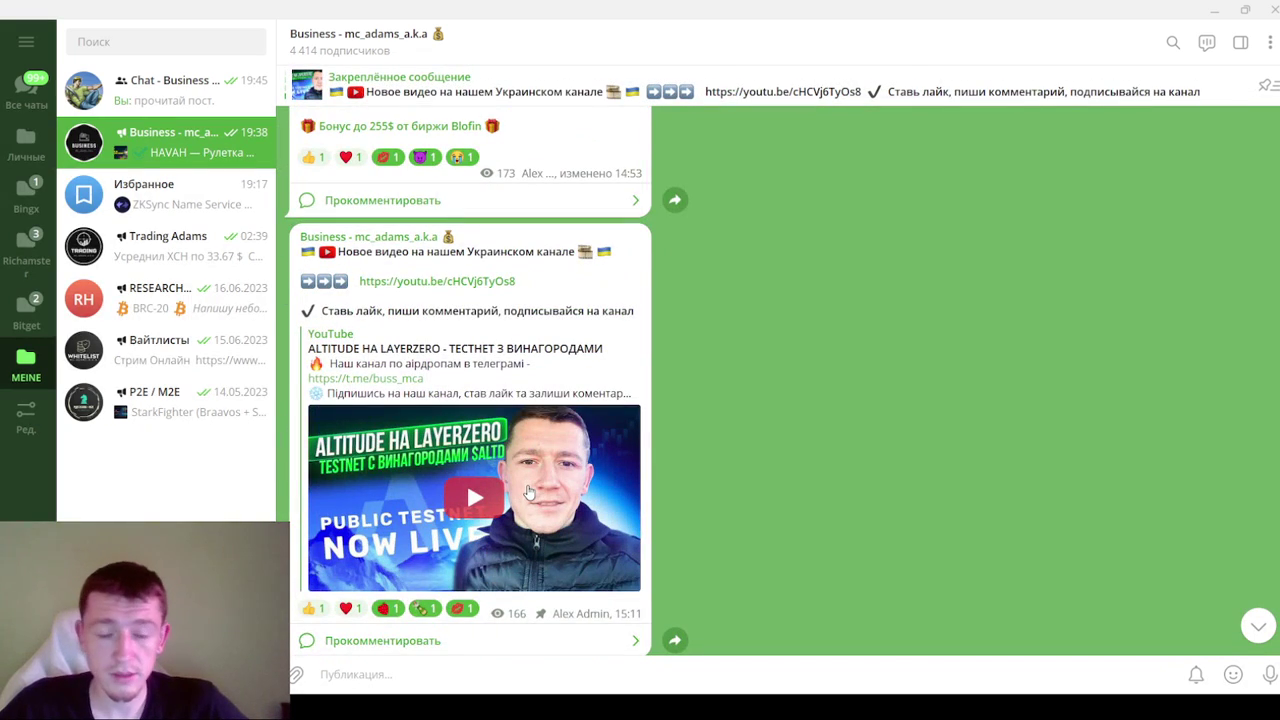
scroll(529, 490, "up", 3)
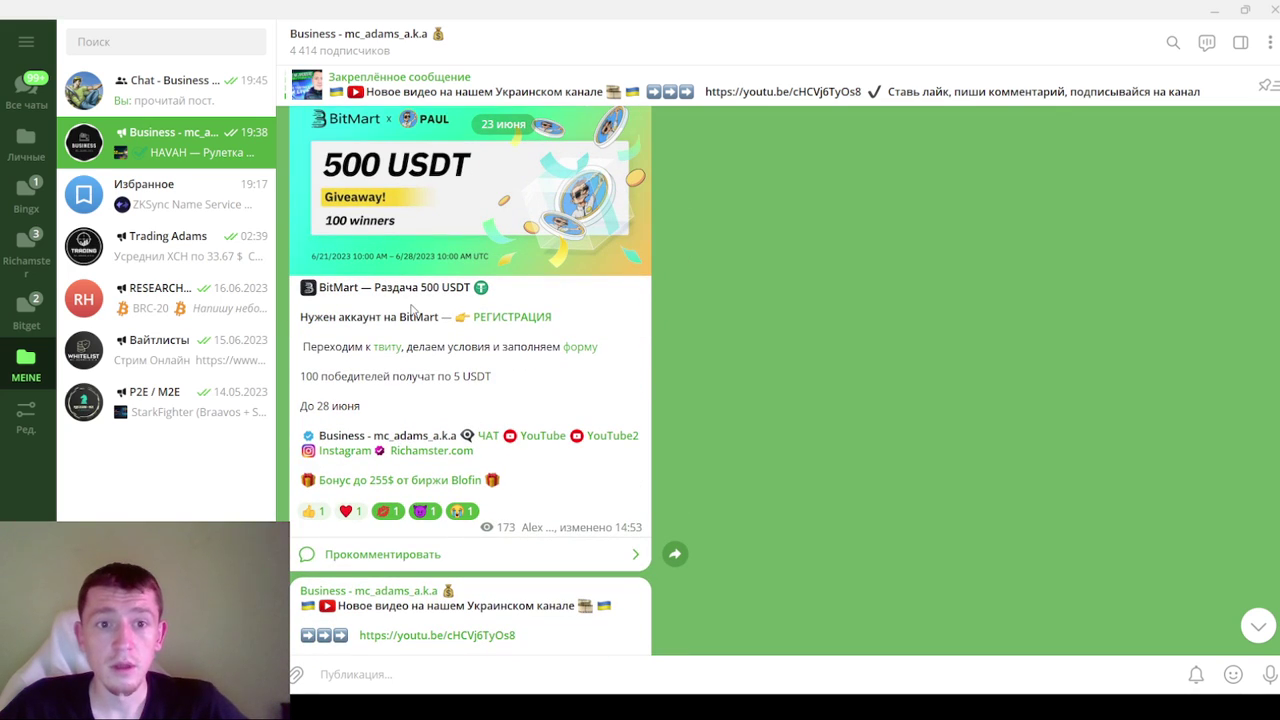
scroll(496, 427, "up", 6)
scroll(496, 427, "up", 8)
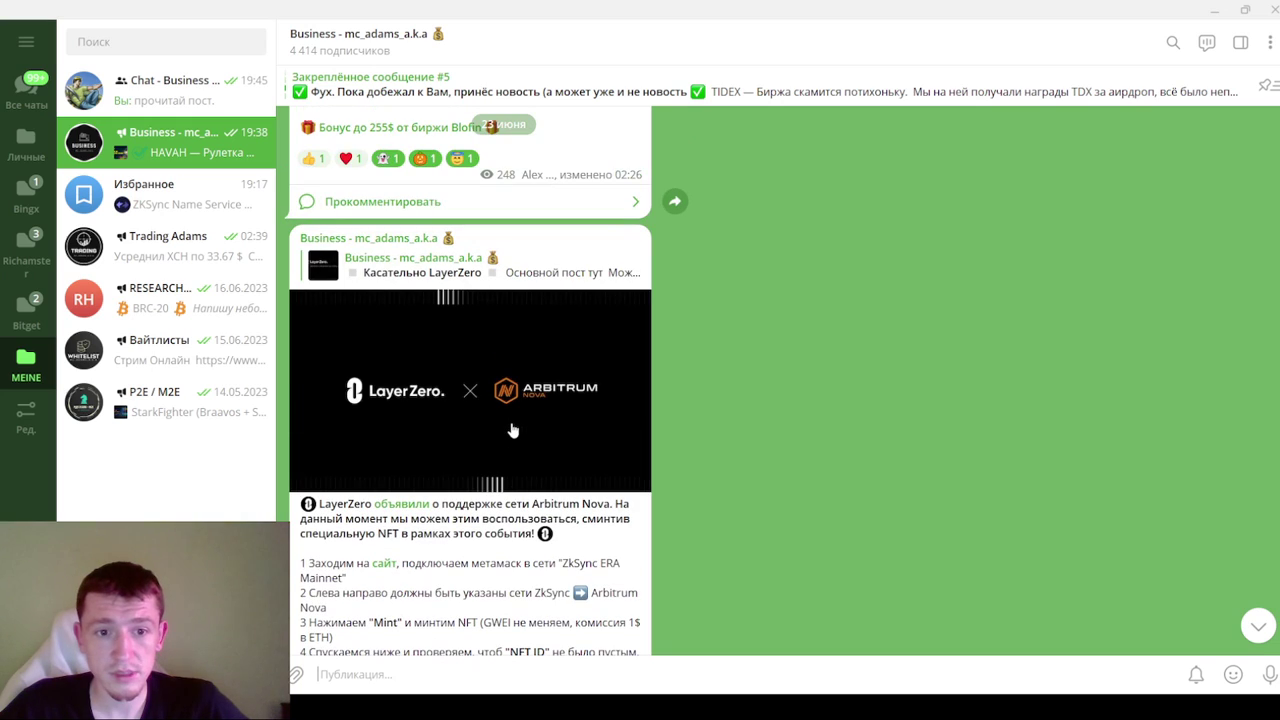
scroll(512, 430, "up", 8)
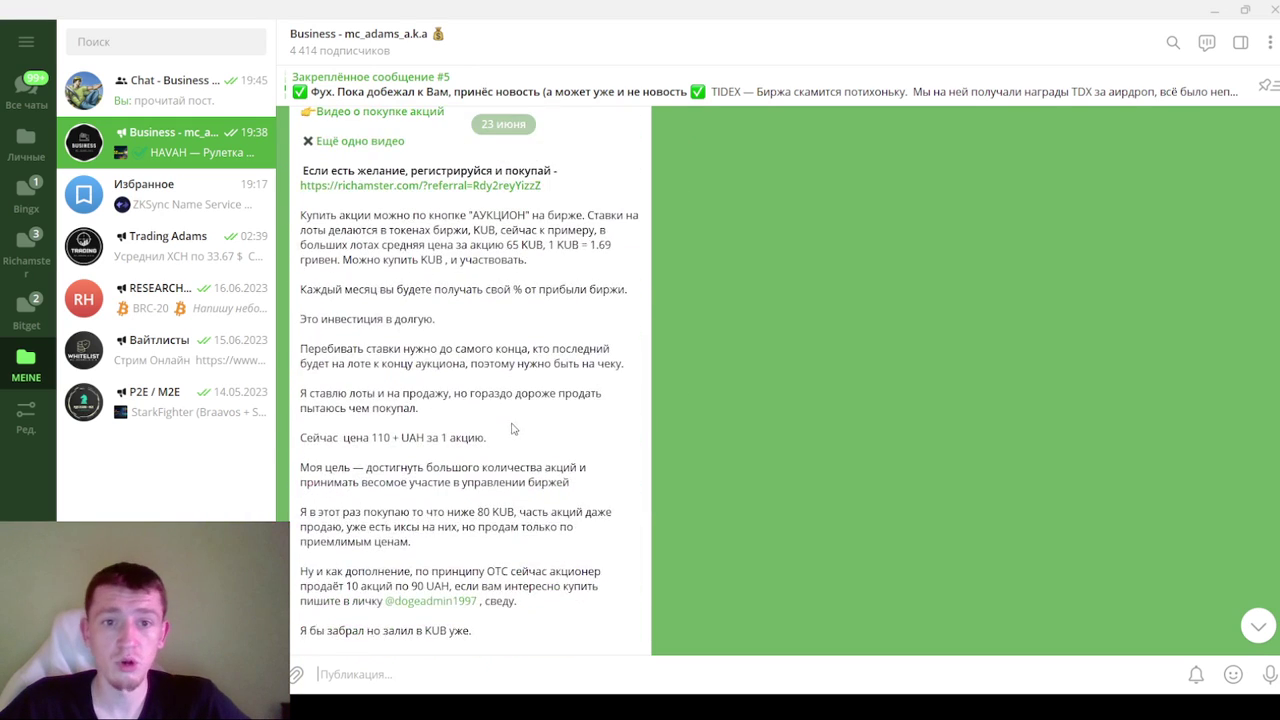
scroll(512, 428, "up", 5)
scroll(512, 424, "up", 10)
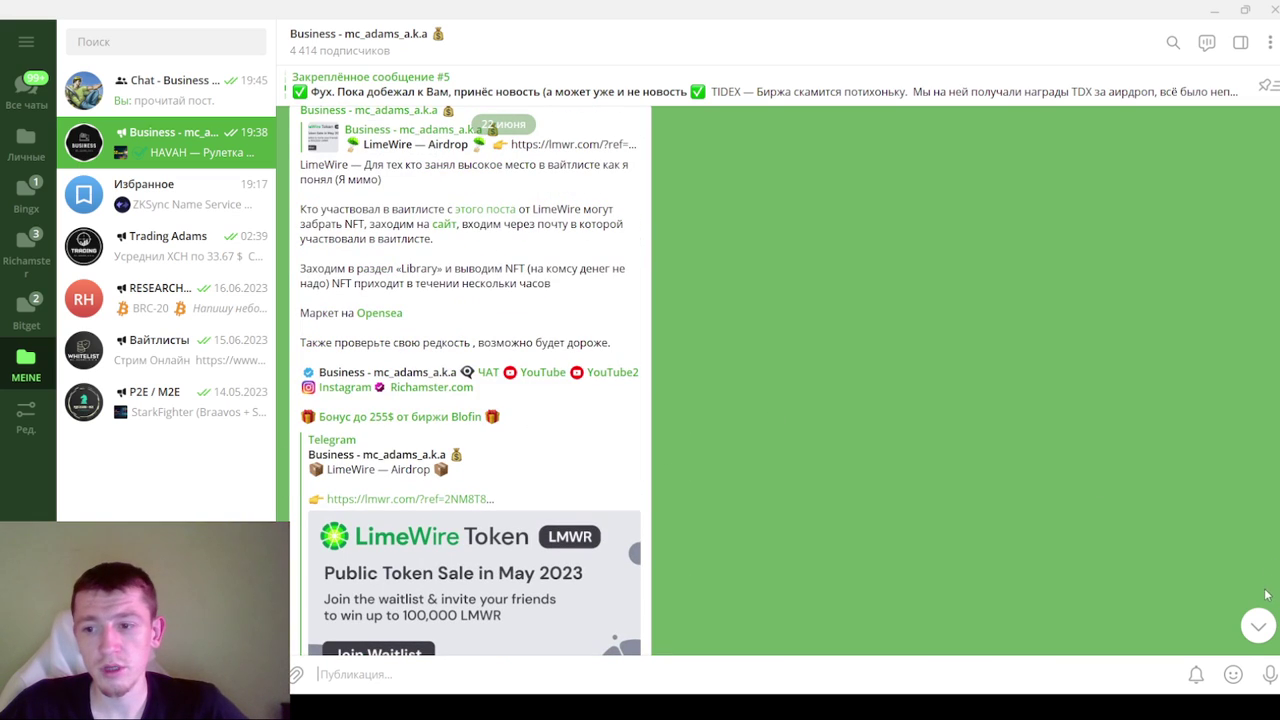
left_click(1258, 626)
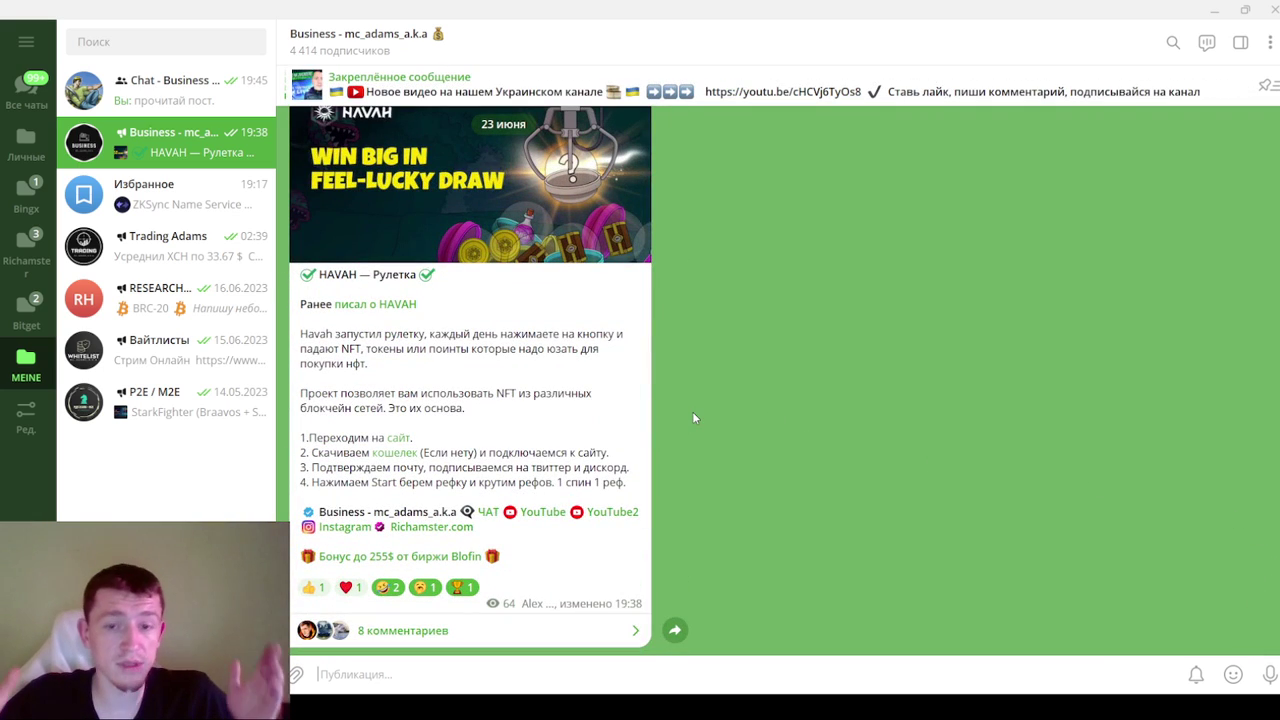